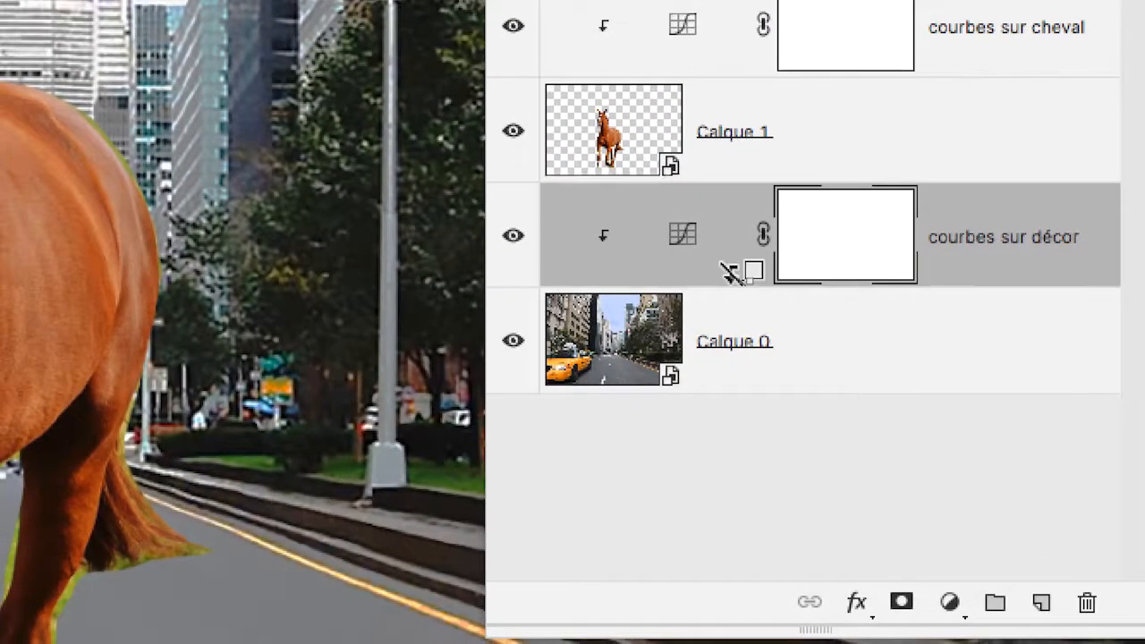
Step: Release the "courbes sur décor" adjustment from its clipping to Calque 0 and select the "courbes sur cheval" layer
left_click(803, 141, "alt")
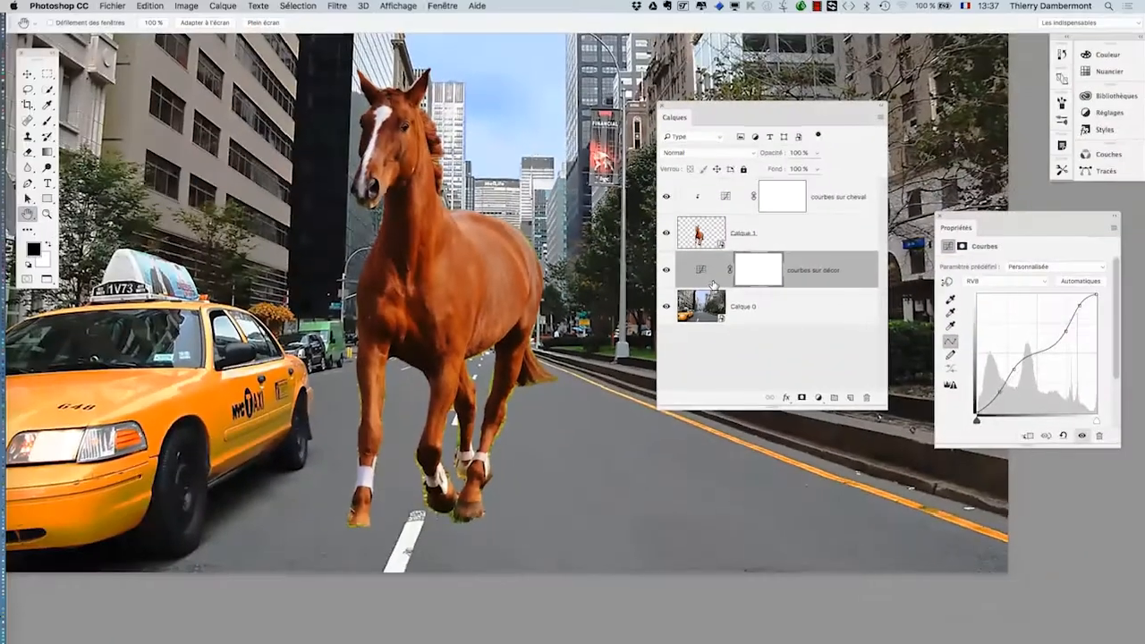
left_click(715, 199)
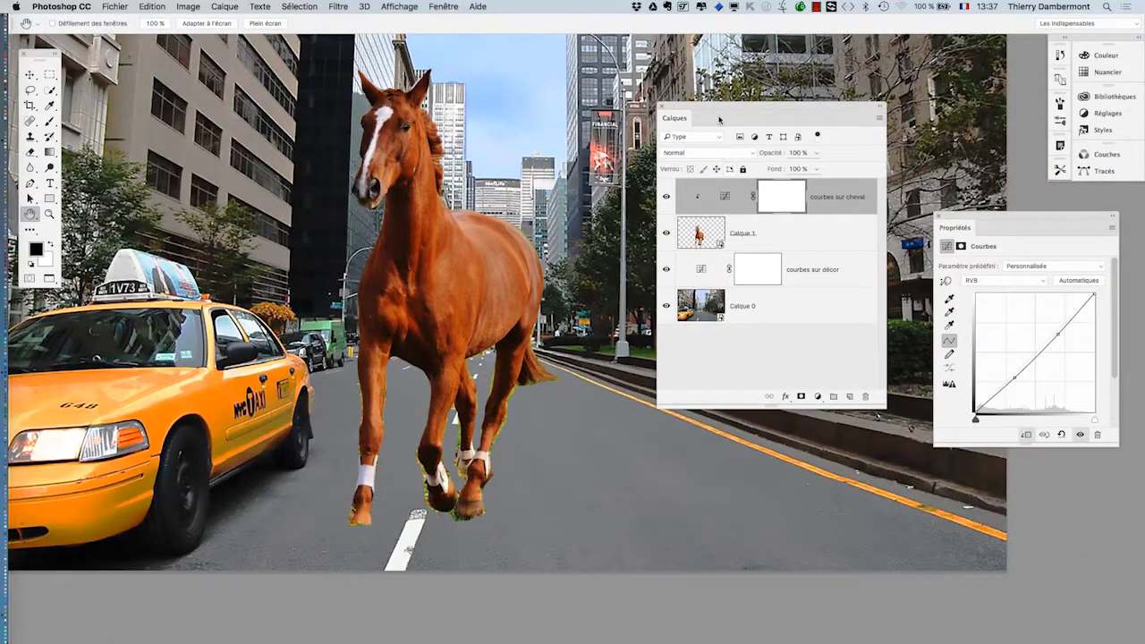
left_click_drag(718, 119, 741, 291)
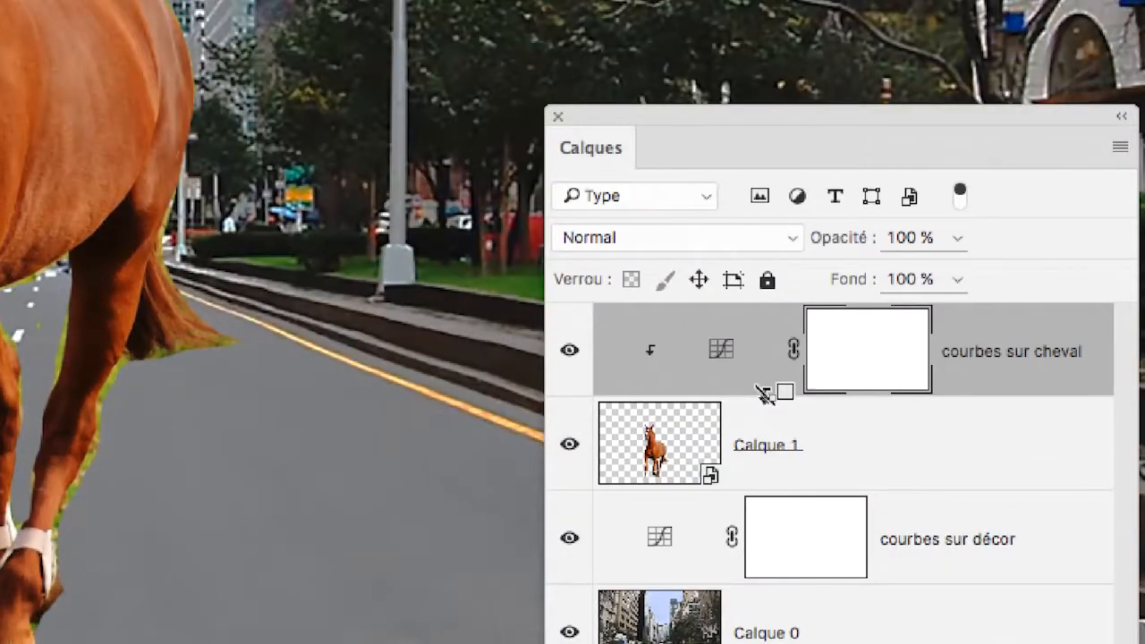
Step: Toggle the clipping between "courbes sur cheval" and Calque 1 off and back on
left_click(765, 394, "alt")
left_click(765, 394, "alt")
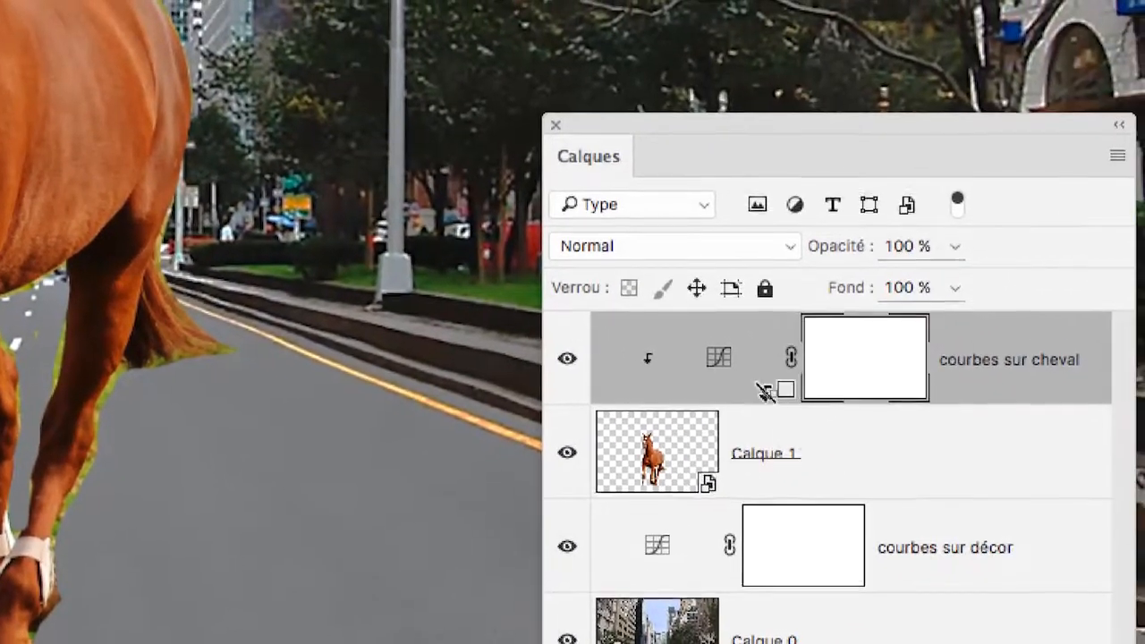
left_click(765, 393, "alt")
left_click(765, 394, "alt")
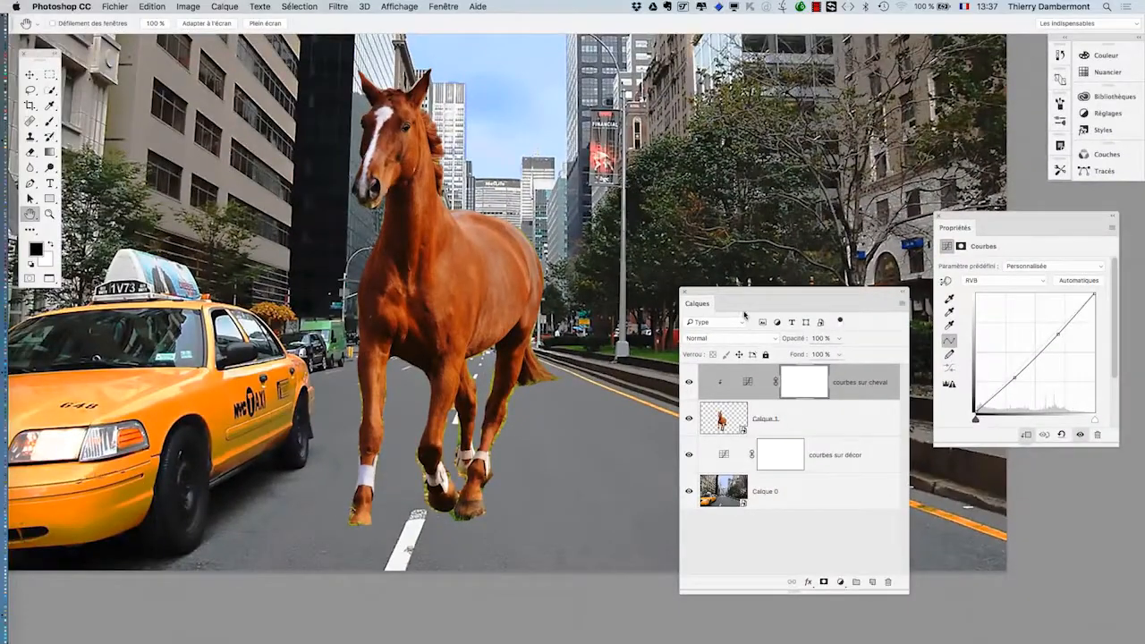
left_click_drag(745, 294, 769, 302)
Step: Save the composite as a new Photoshop file, changing the version suffix in its name to -06
left_click(613, 331, "alt")
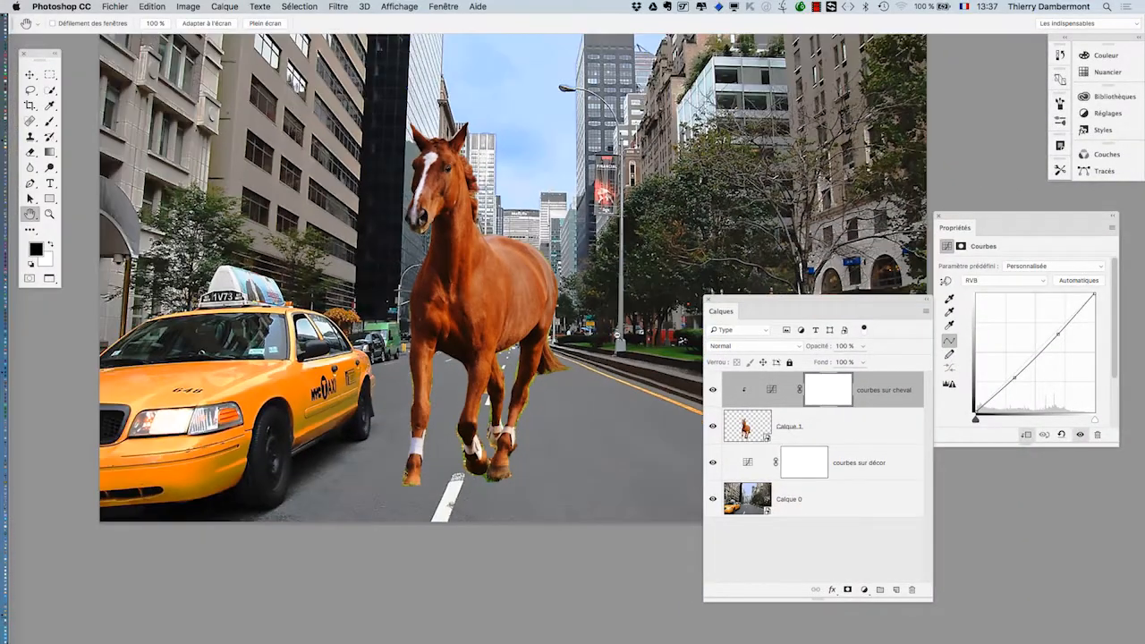
left_click_drag(621, 399, 532, 414)
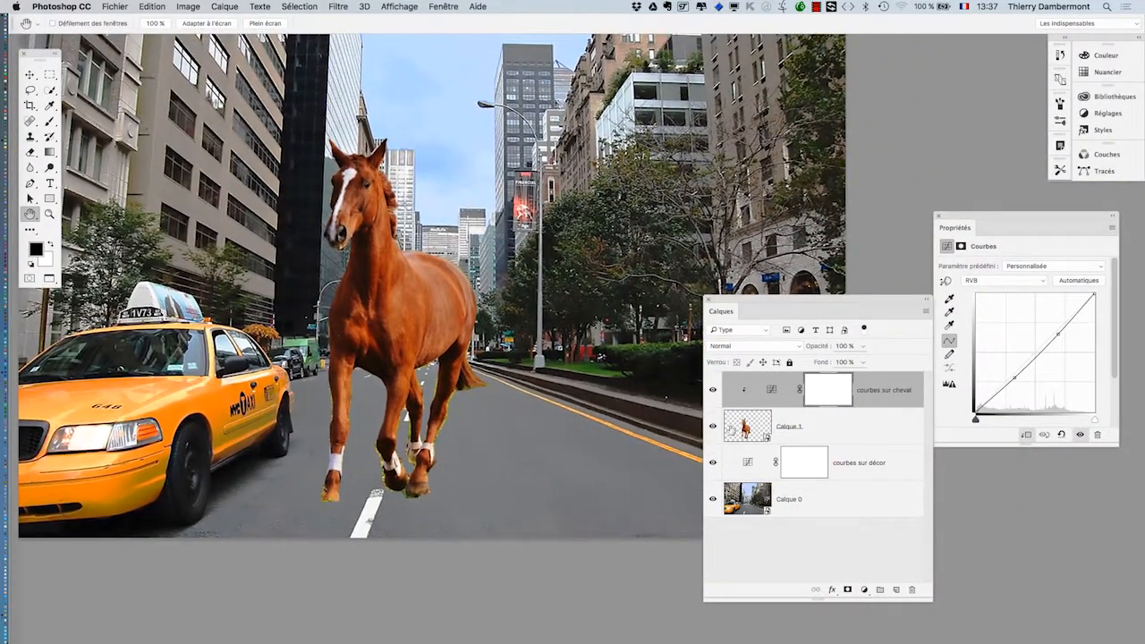
left_click(504, 390, "alt")
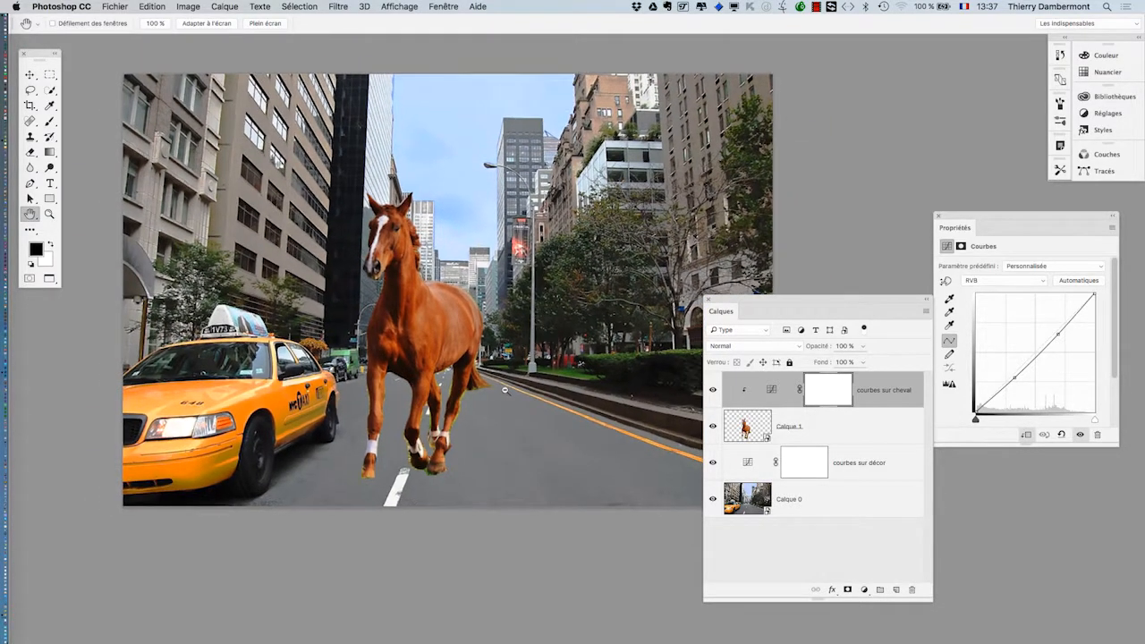
left_click(505, 390, "alt")
left_click_drag(502, 387, 387, 310)
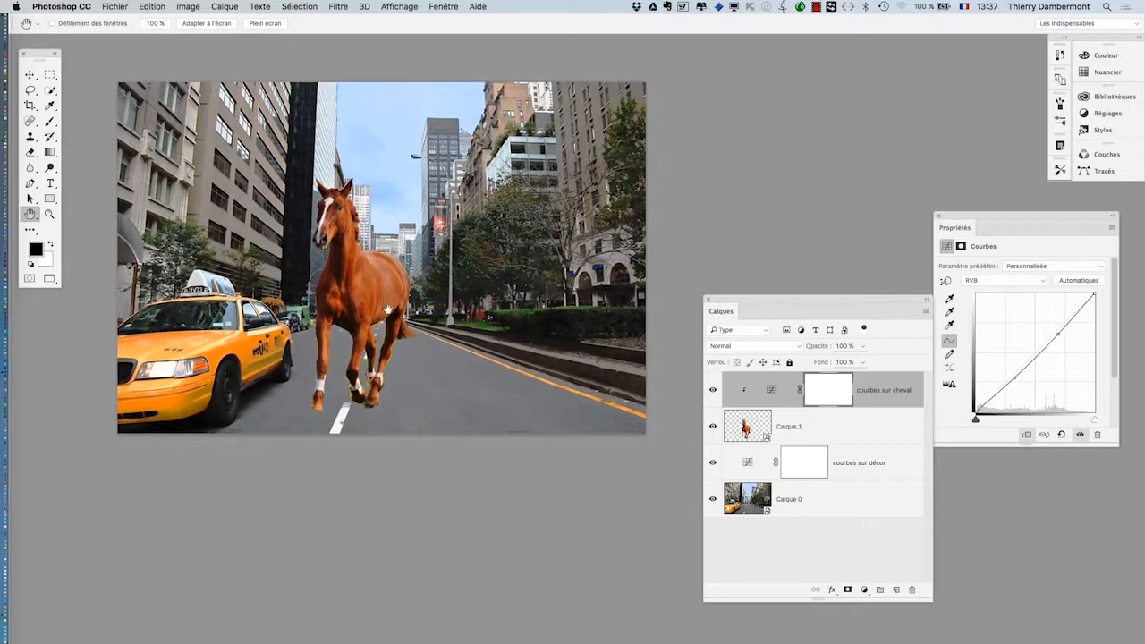
left_click(93, 6)
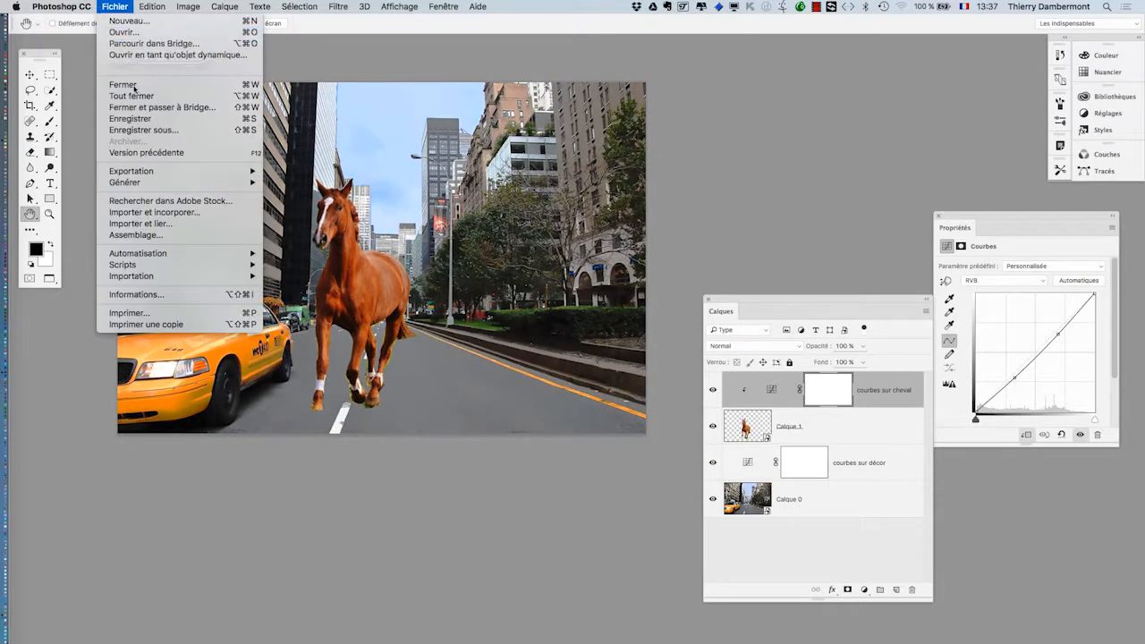
left_click(143, 134)
left_click(633, 83)
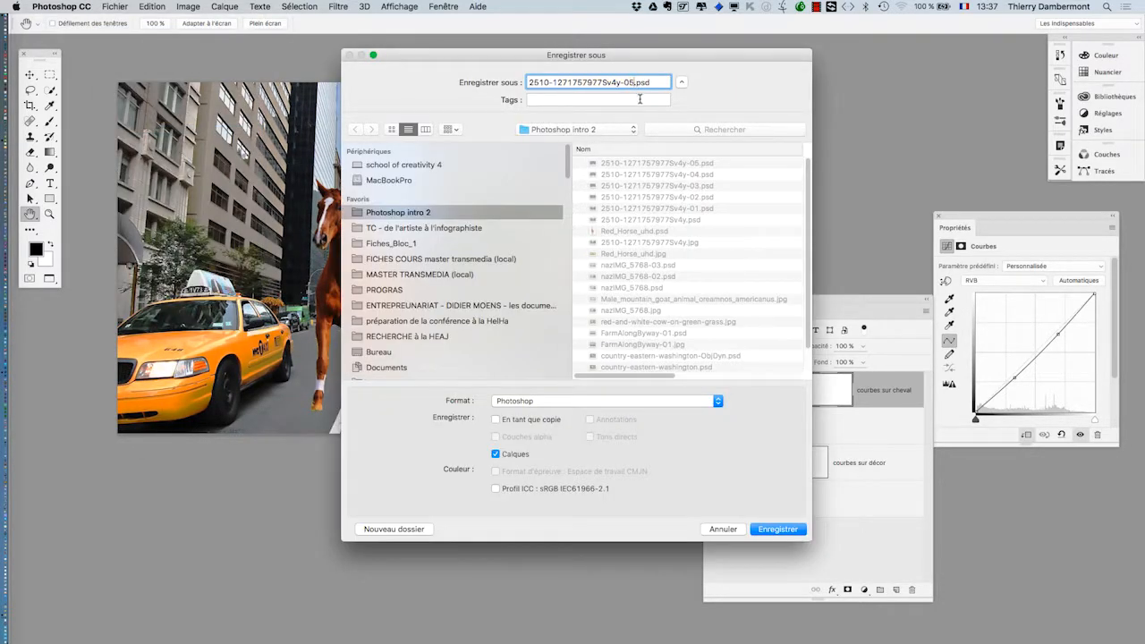
key("BackSpace")
type("6")
key("Return")
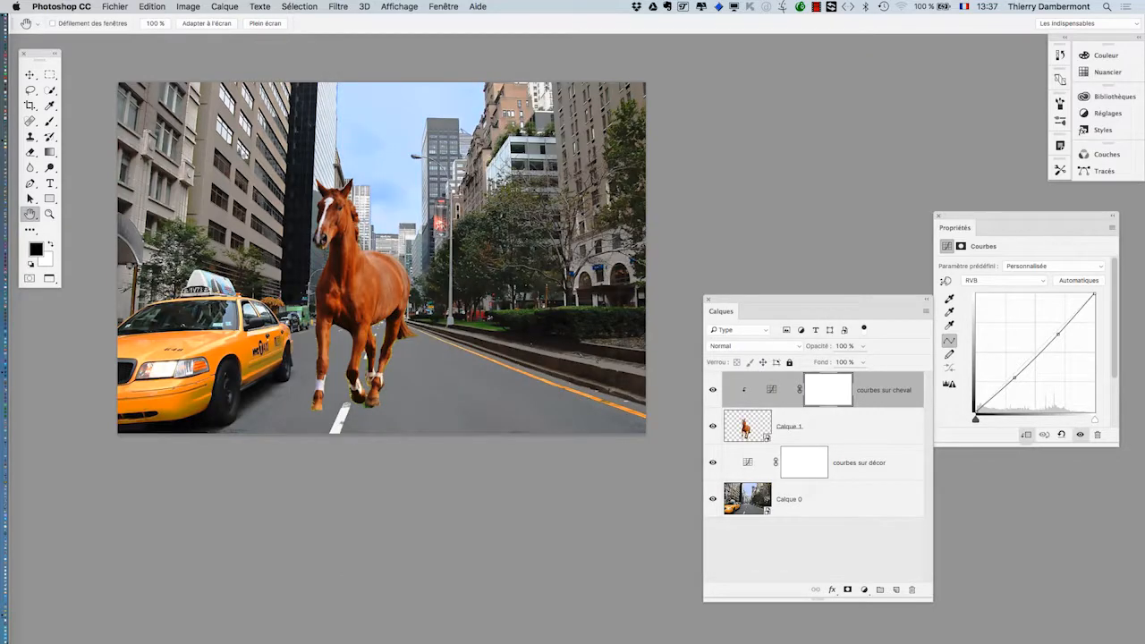
Step: Lighten the horse's shadows by raising the lower point of the "courbes sur cheval" curve and slightly shifting its upper point
left_click(572, 544)
left_click_drag(759, 301, 730, 200)
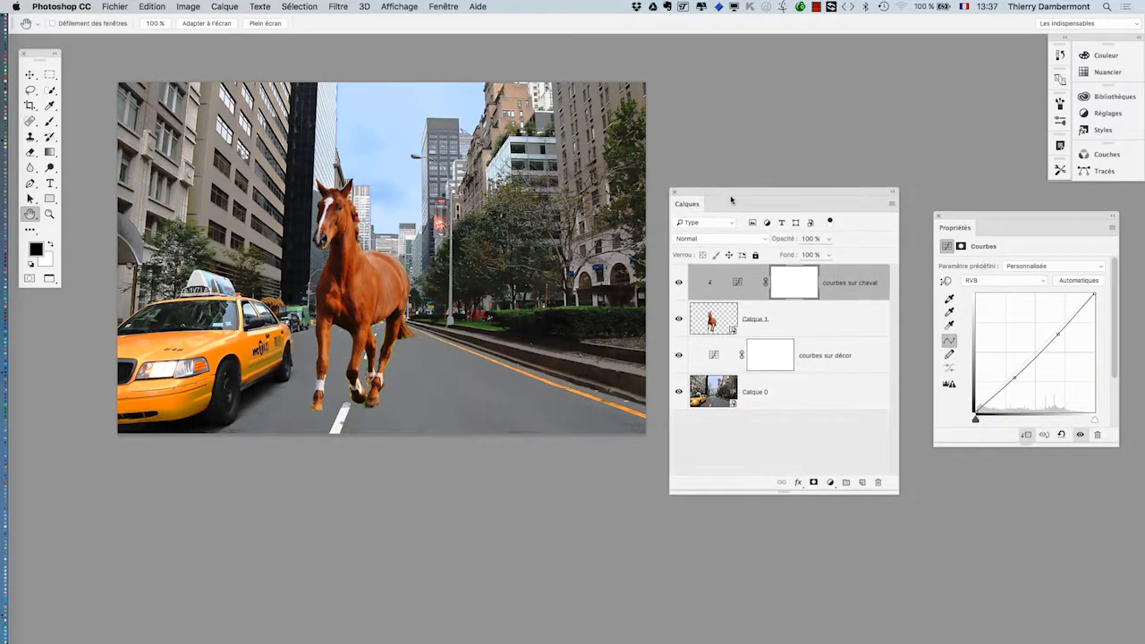
mouse_move(1055, 333)
left_mouse_down()
mouse_move(1040, 318)
mouse_move(1060, 332)
left_mouse_up()
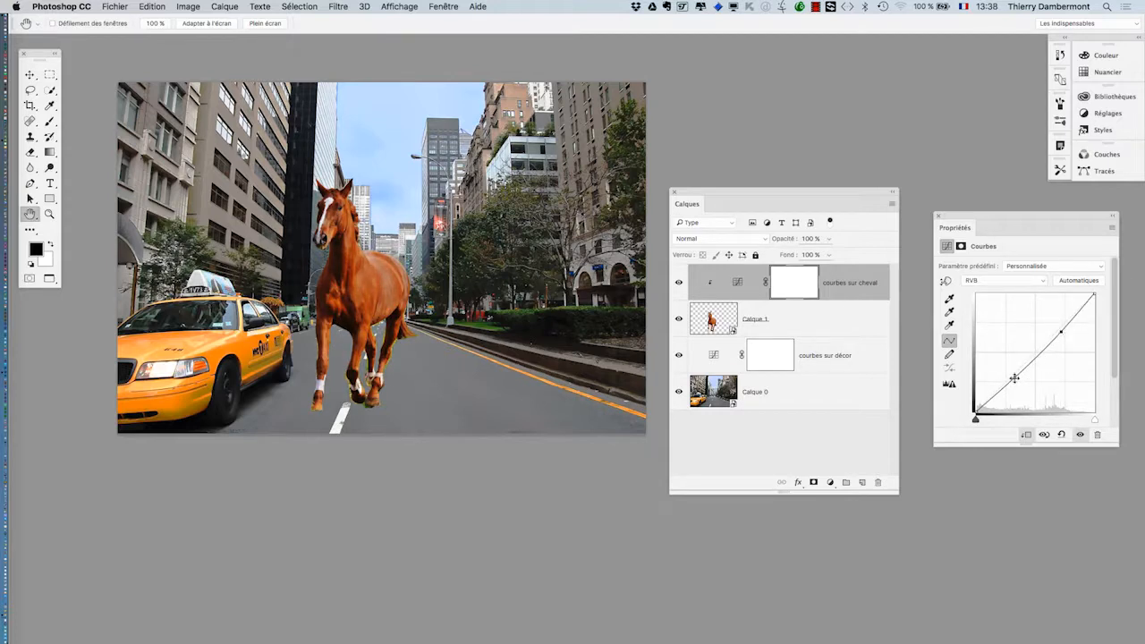
left_click_drag(1014, 378, 1011, 371)
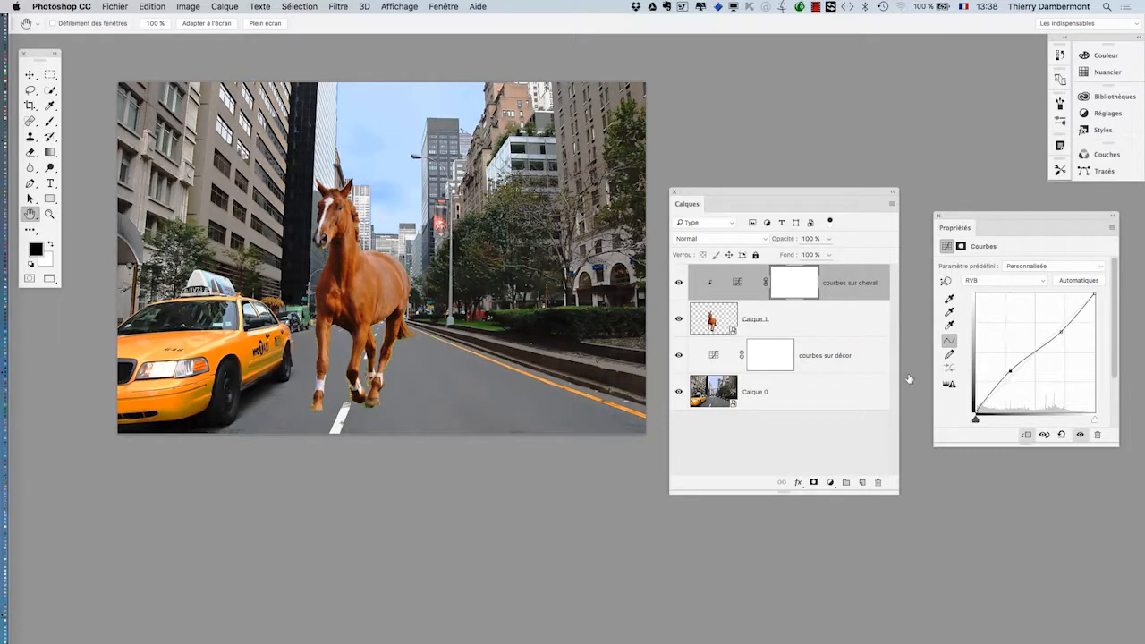
Step: Compare the "courbes sur décor" curve with the "courbes sur cheval" curve
left_click(712, 359)
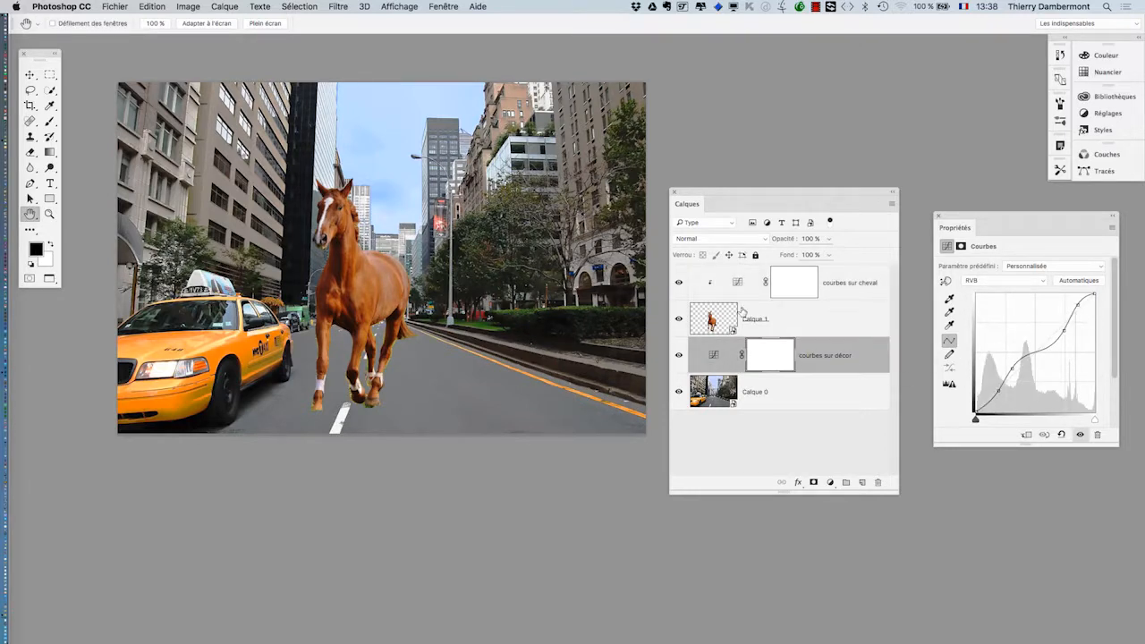
scroll(366, 291, "up", 5)
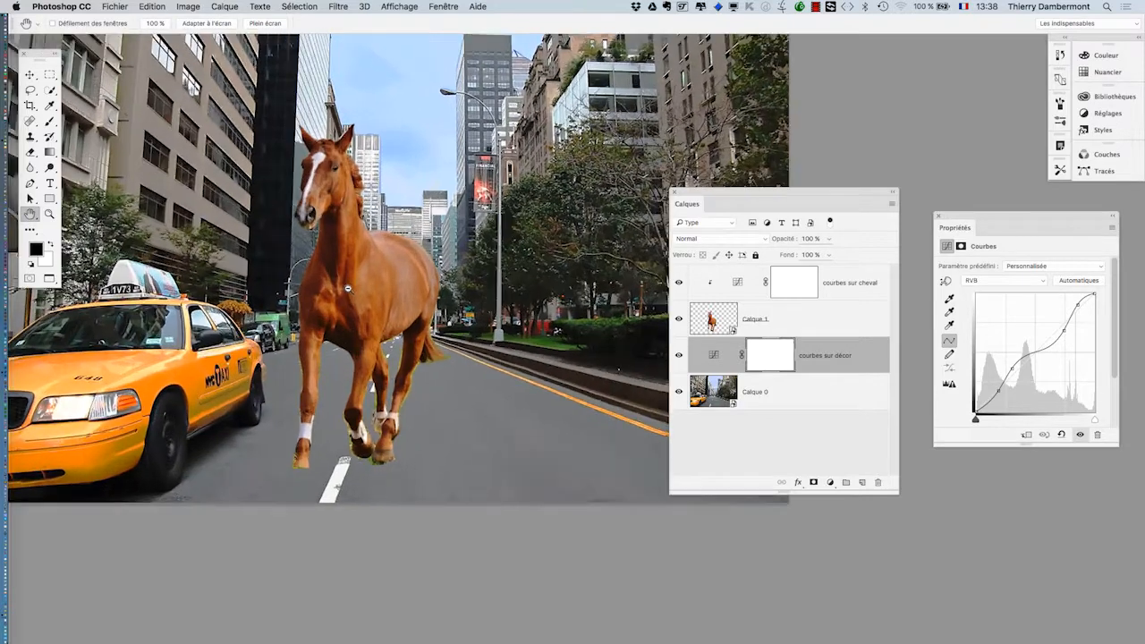
left_click(739, 290)
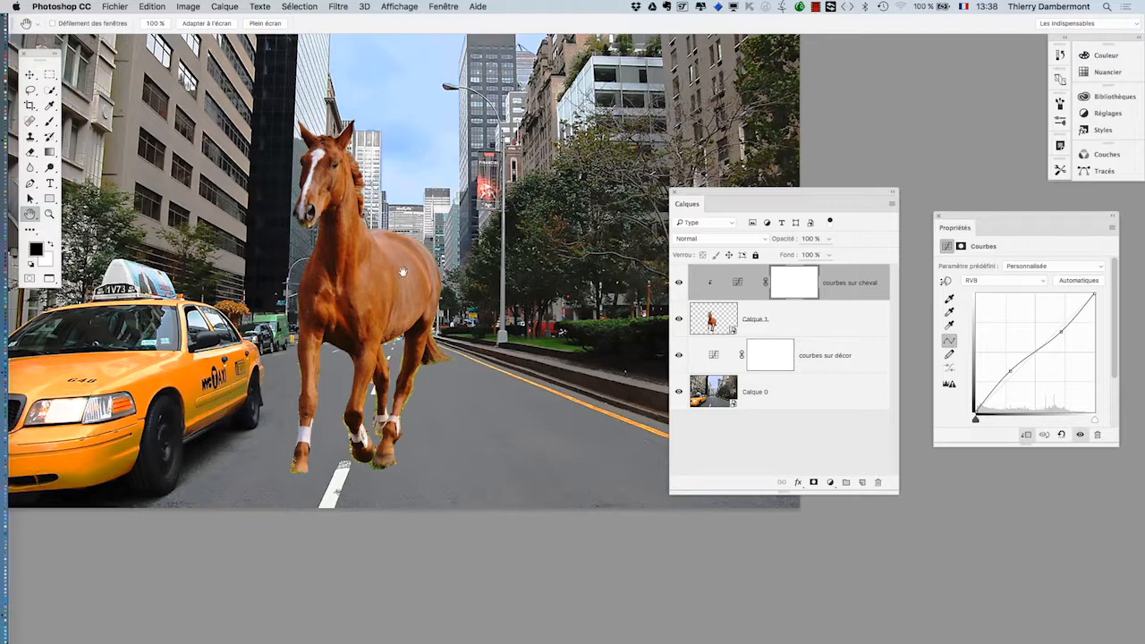
Step: Examine how the horse's adjusted tones and contrast match the surrounding street
scroll(377, 370, "up", 4)
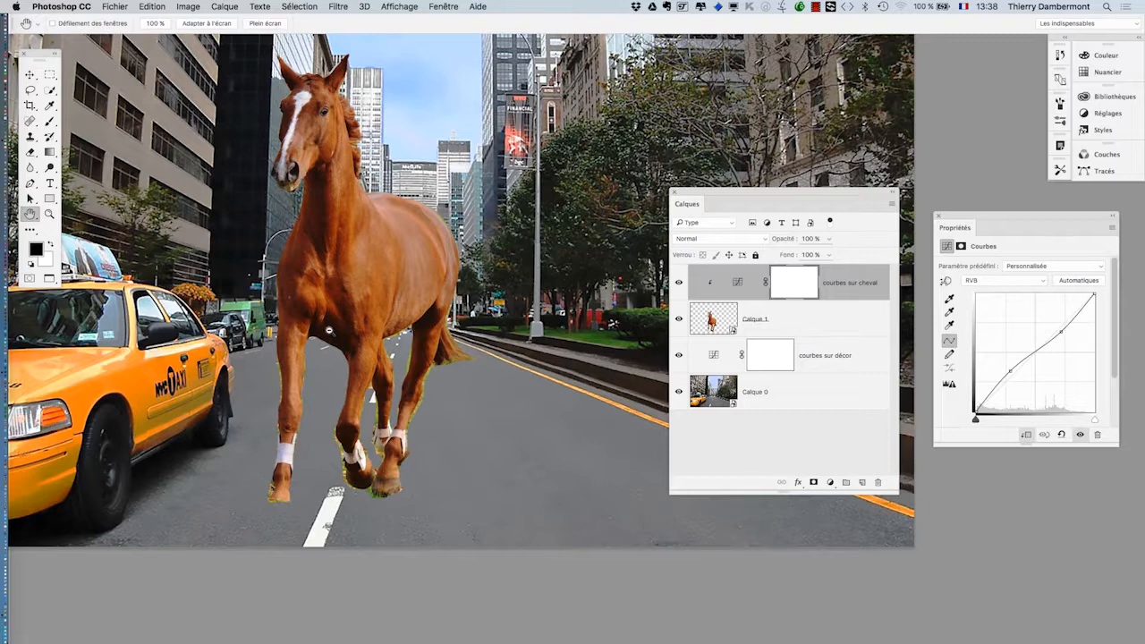
scroll(311, 313, "up", 1)
scroll(309, 313, "up", 1)
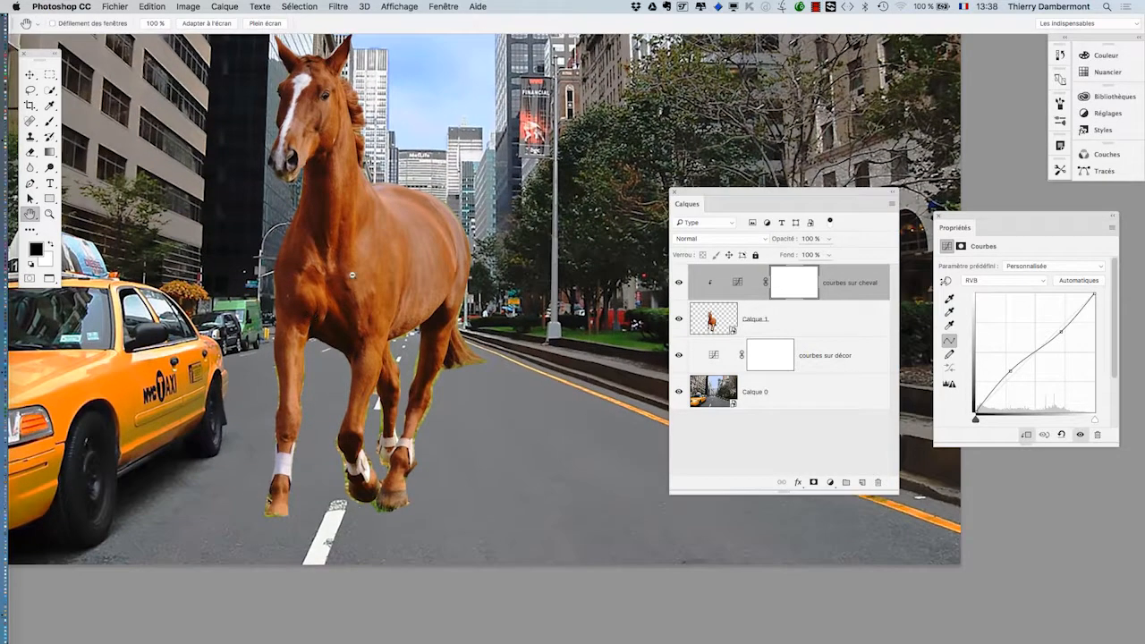
scroll(440, 292, "down", 4)
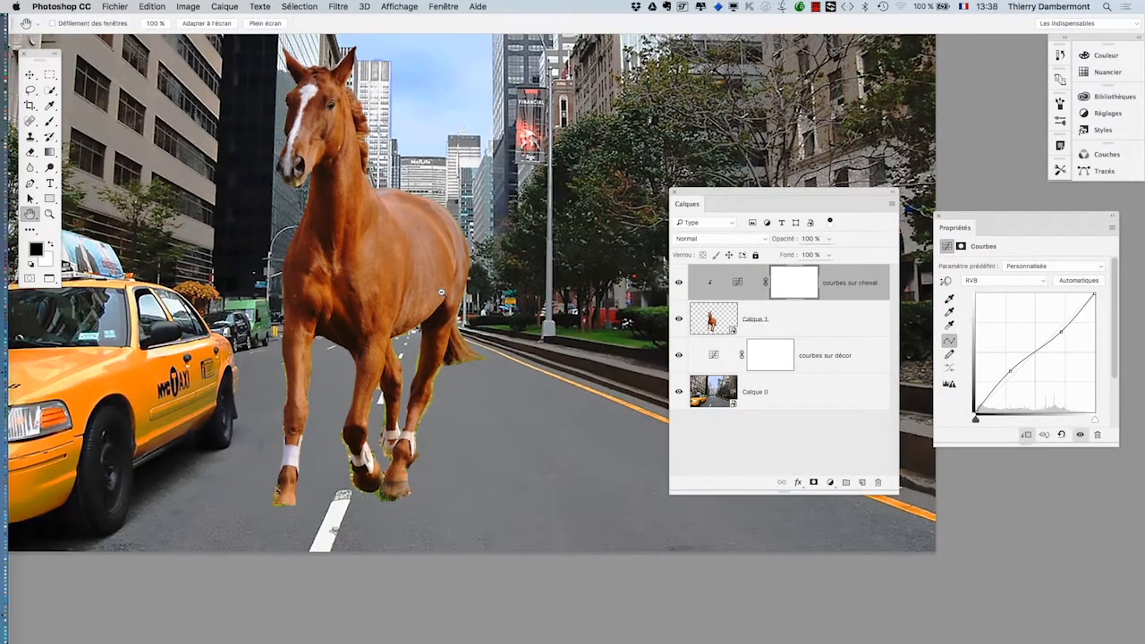
scroll(438, 257, "up", 2)
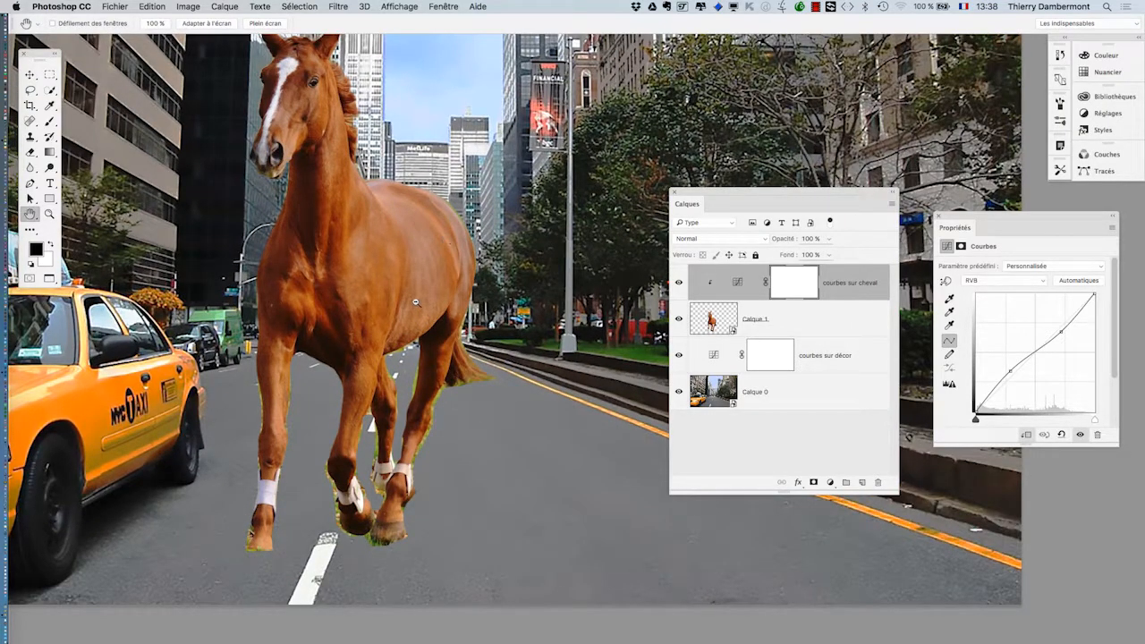
scroll(415, 302, "down", 10)
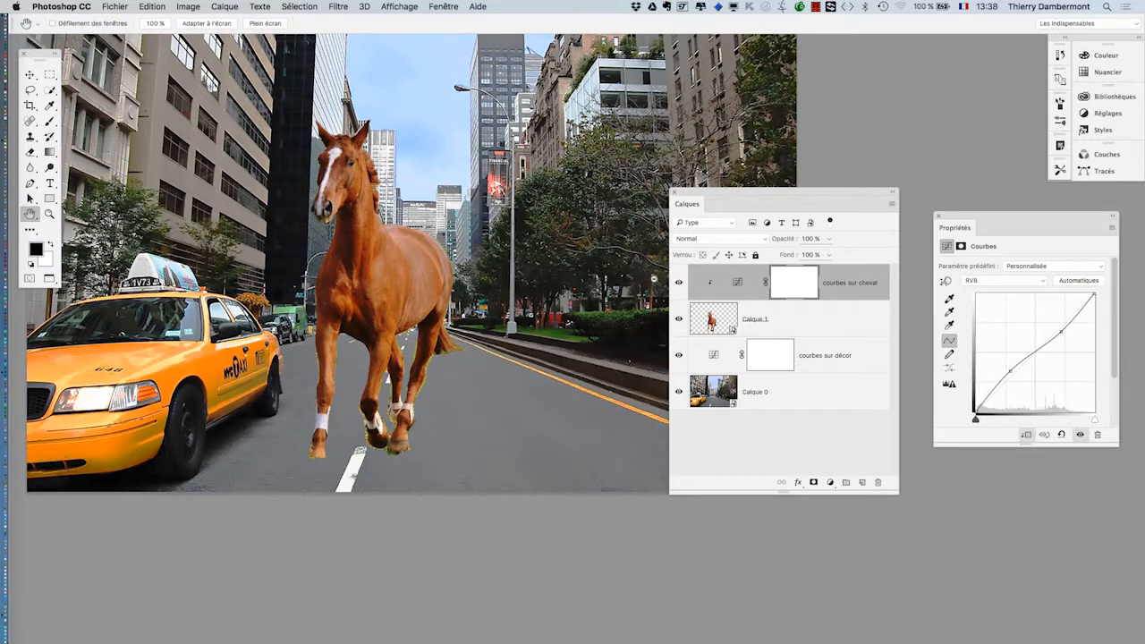
Step: Clear the Layers panel away from the image and examine the lighting of the road, taxi and horse across the whole composite
left_click_drag(708, 198, 876, 499)
scroll(644, 384, "up", 5)
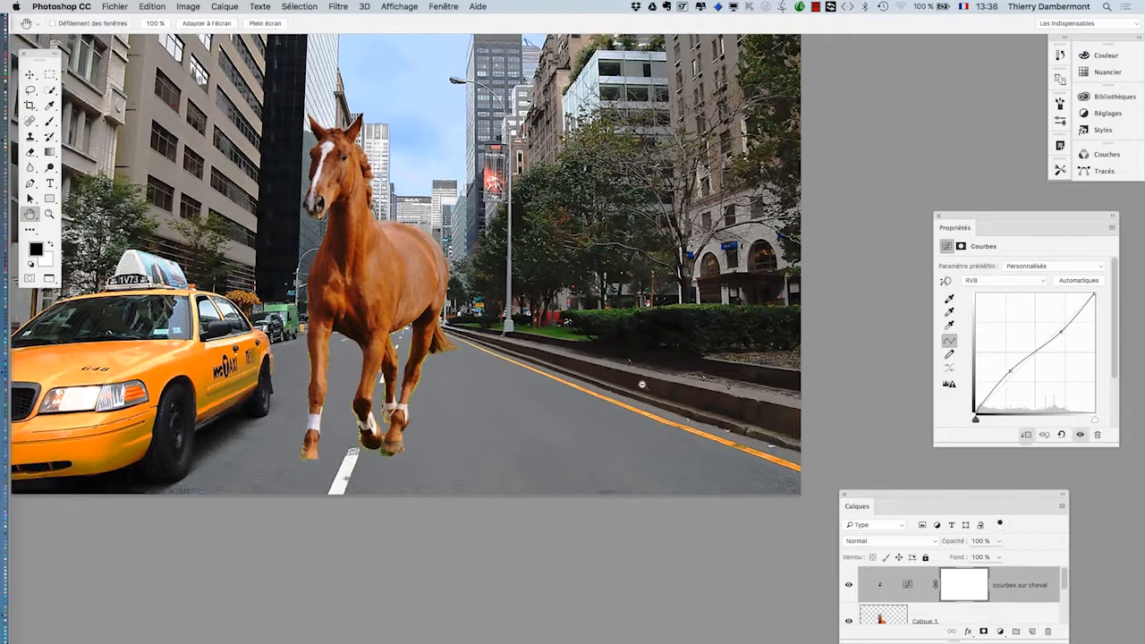
scroll(657, 362, "up", 4)
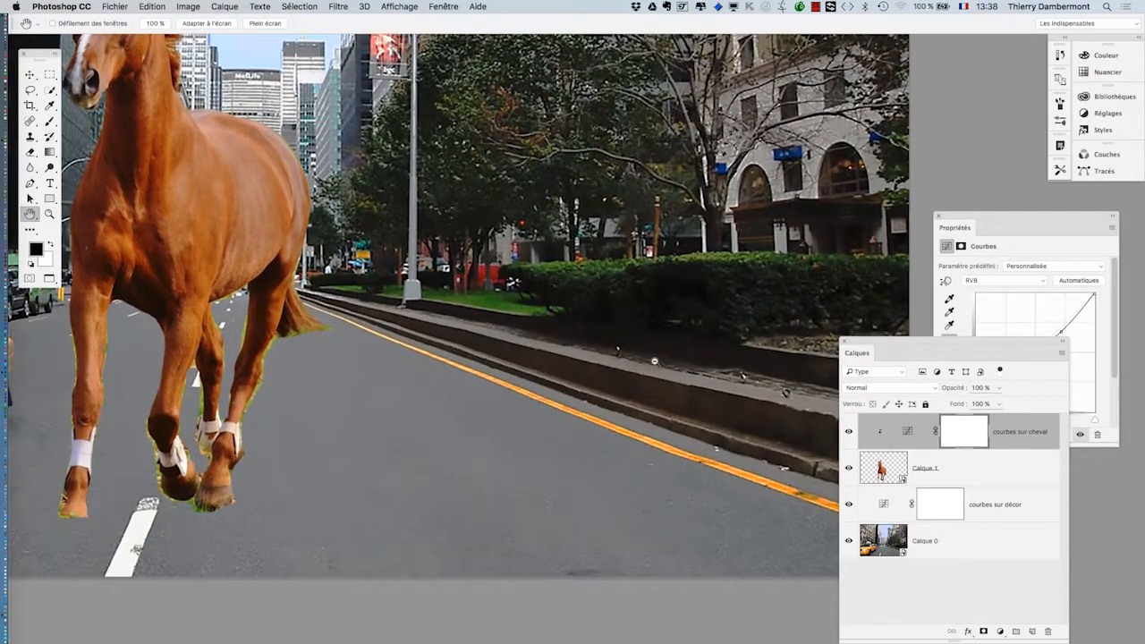
scroll(653, 365, "down", 2)
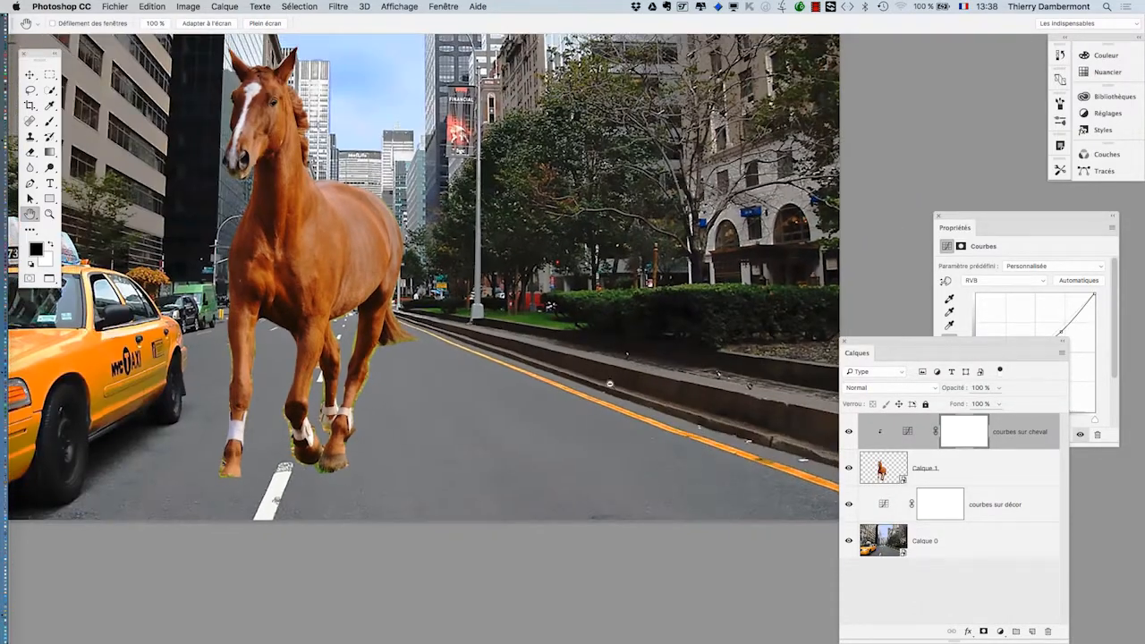
scroll(609, 384, "down", 2)
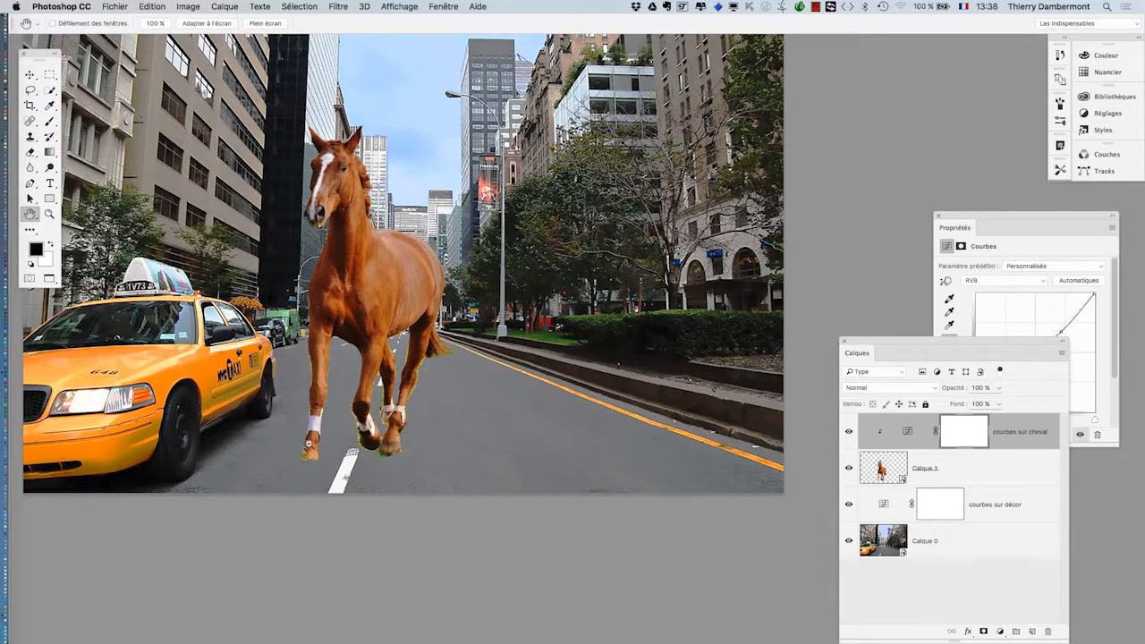
scroll(221, 445, "up", 4)
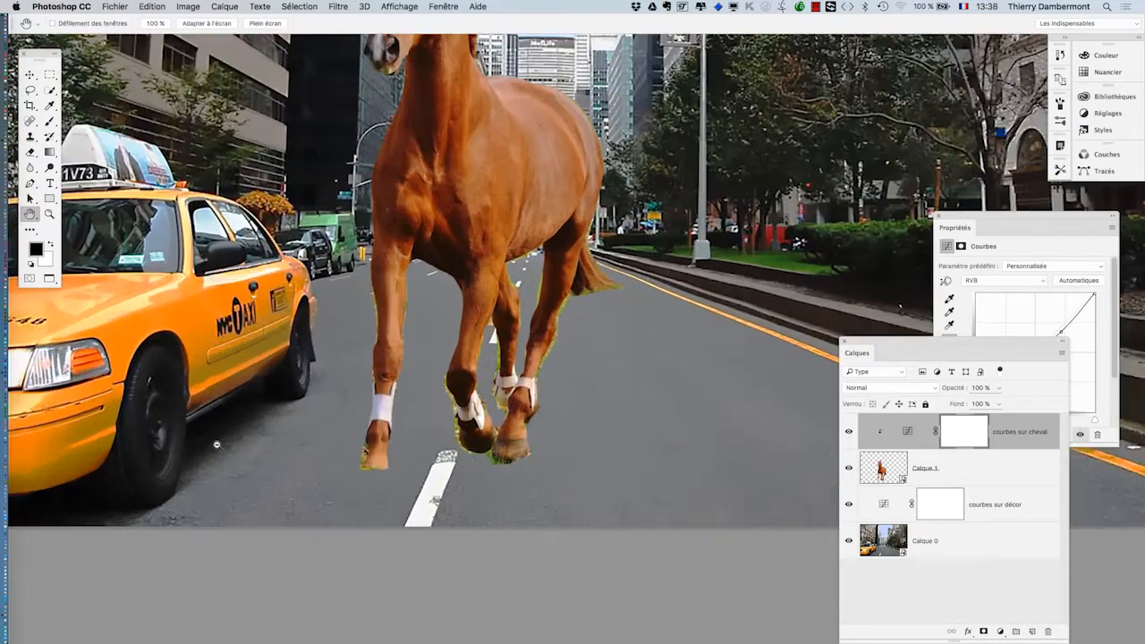
scroll(222, 435, "down", 4)
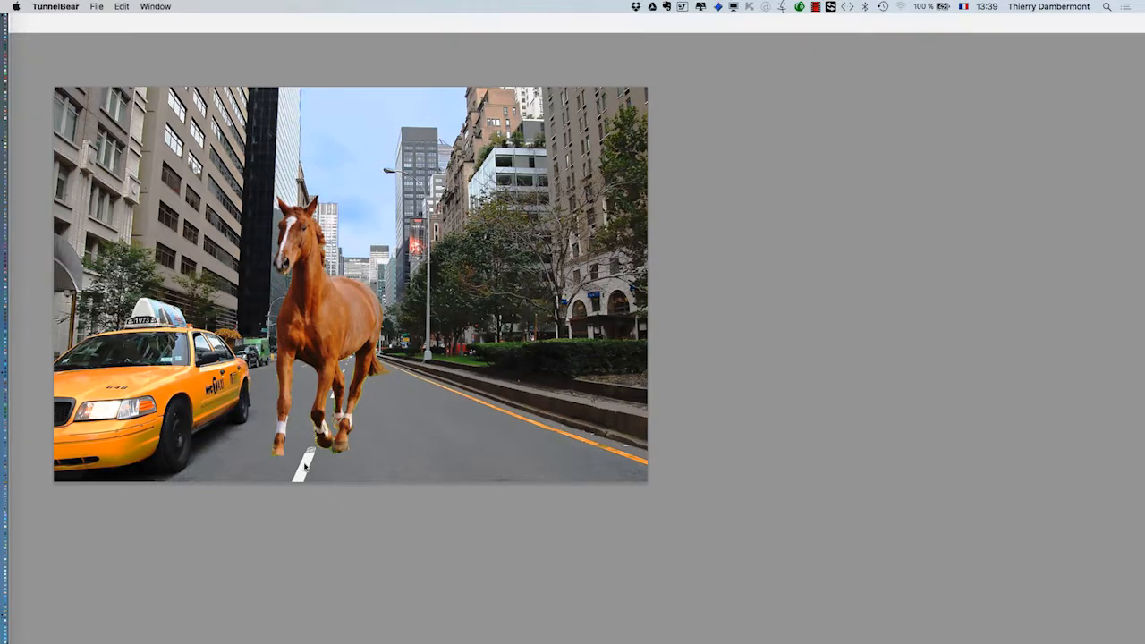
scroll(305, 466, "up", 5)
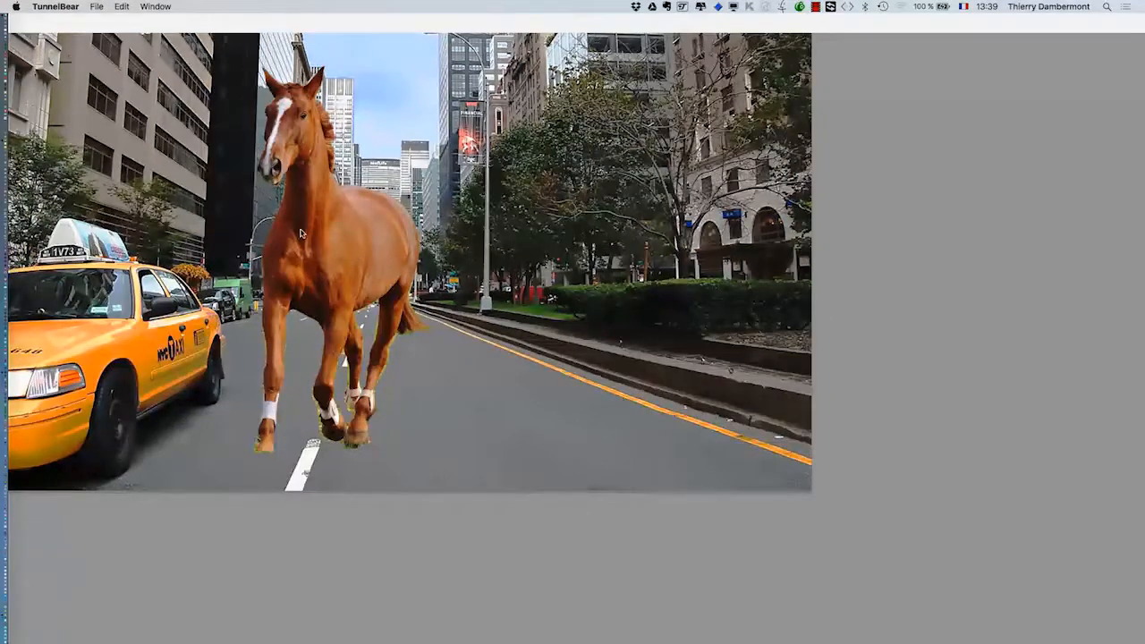
scroll(301, 232, "up", 10)
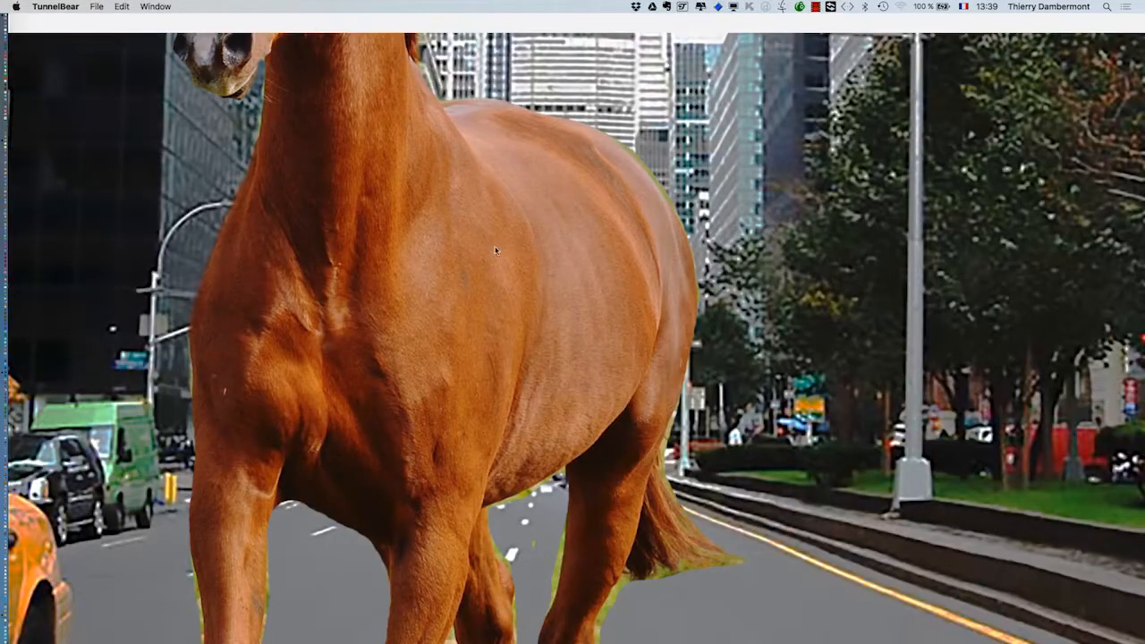
scroll(608, 266, "down", 10)
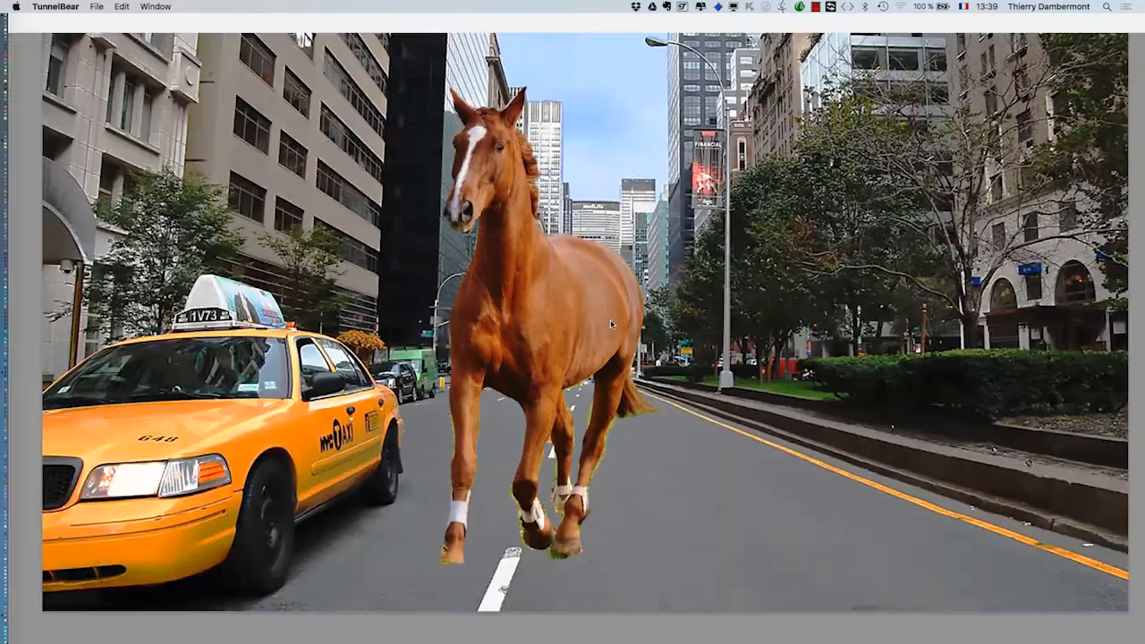
scroll(610, 327, "down", 5)
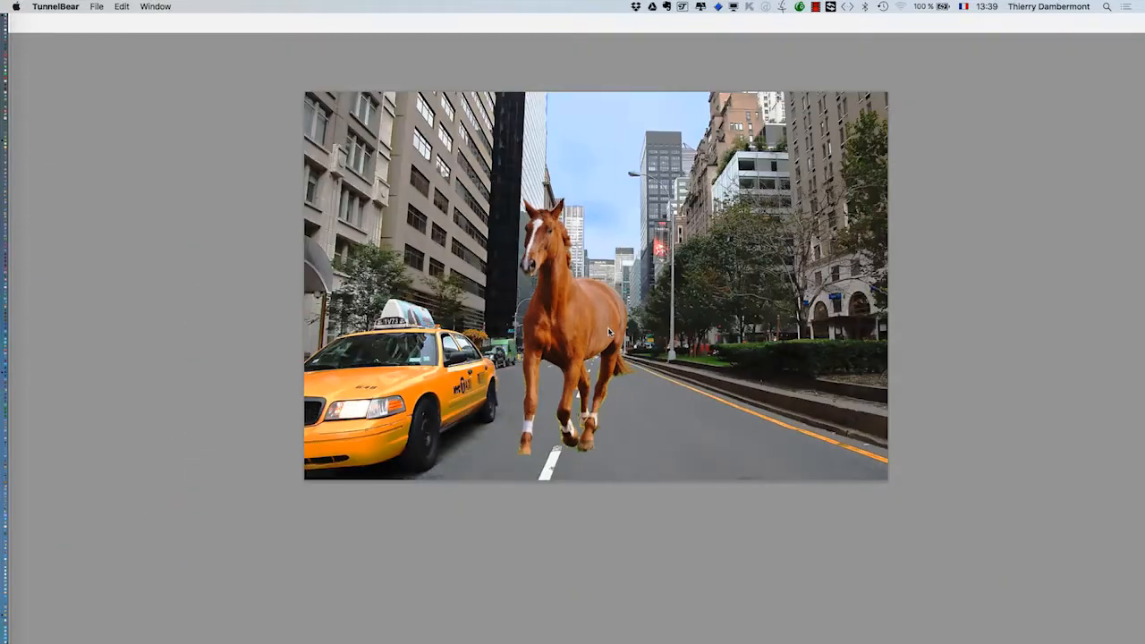
Step: Switch back to Photoshop and place the expanded Layers panel closer to the image
left_click(610, 330)
left_click_drag(416, 302, 292, 280)
left_click_drag(904, 344, 588, 517)
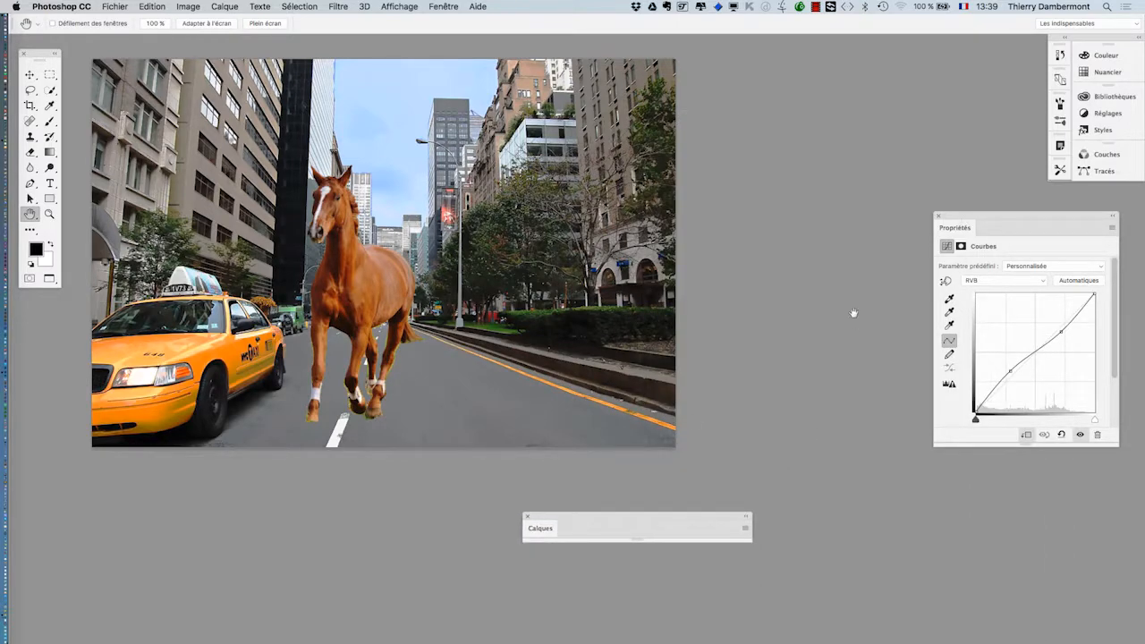
left_click(539, 533)
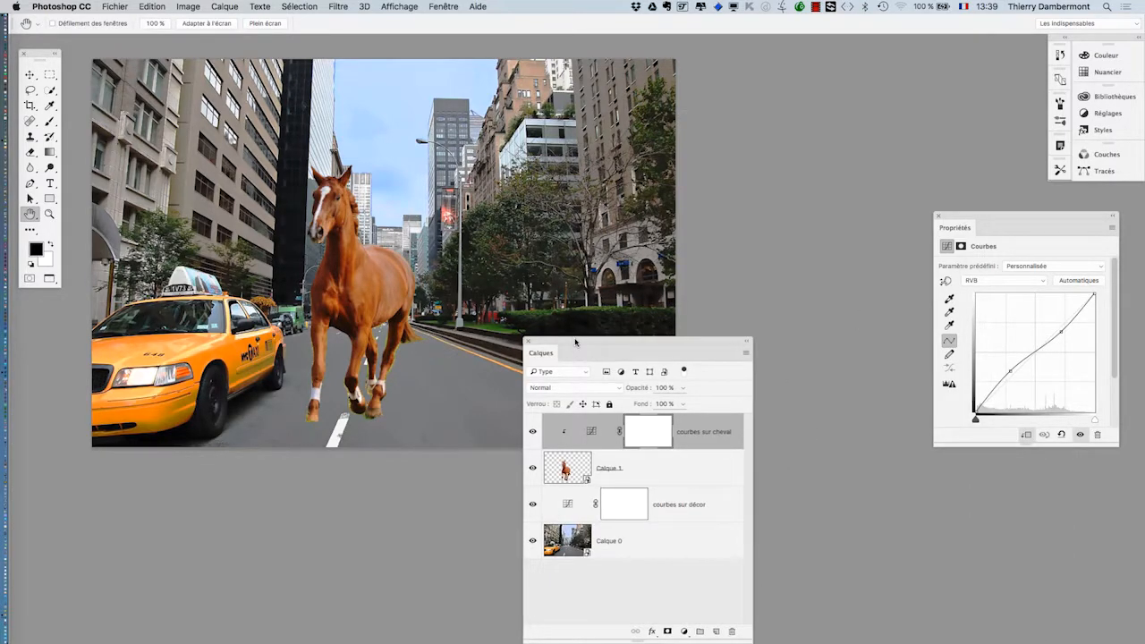
Step: Move the Layers panel away from the image and place the Properties panel with the curve right beside the horse
left_click_drag(578, 340, 724, 483)
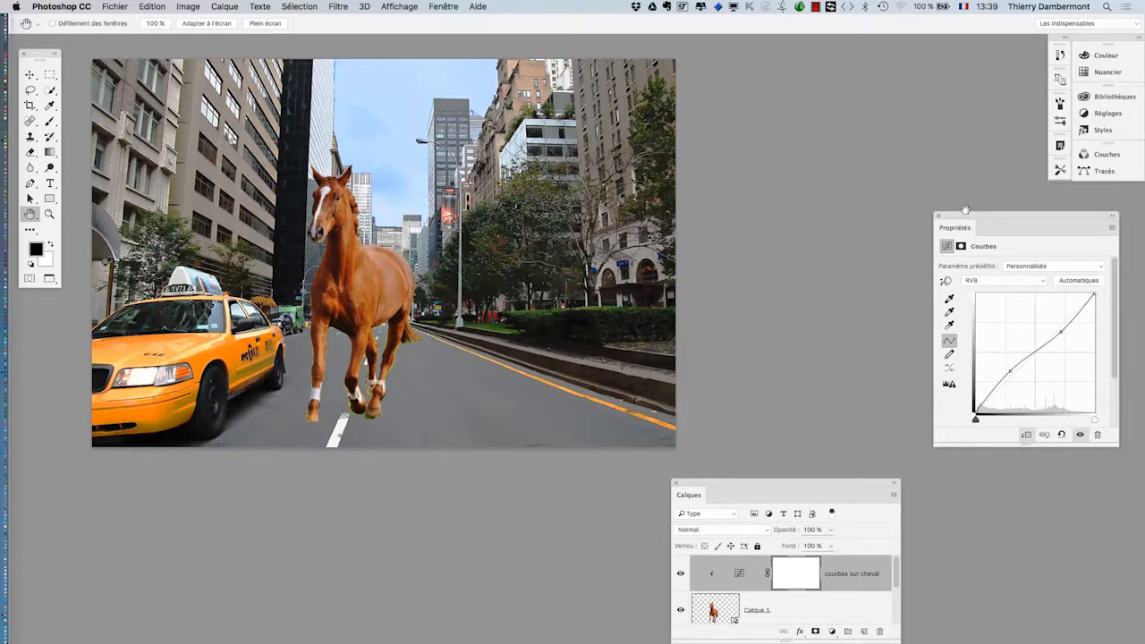
left_click_drag(966, 209, 781, 107)
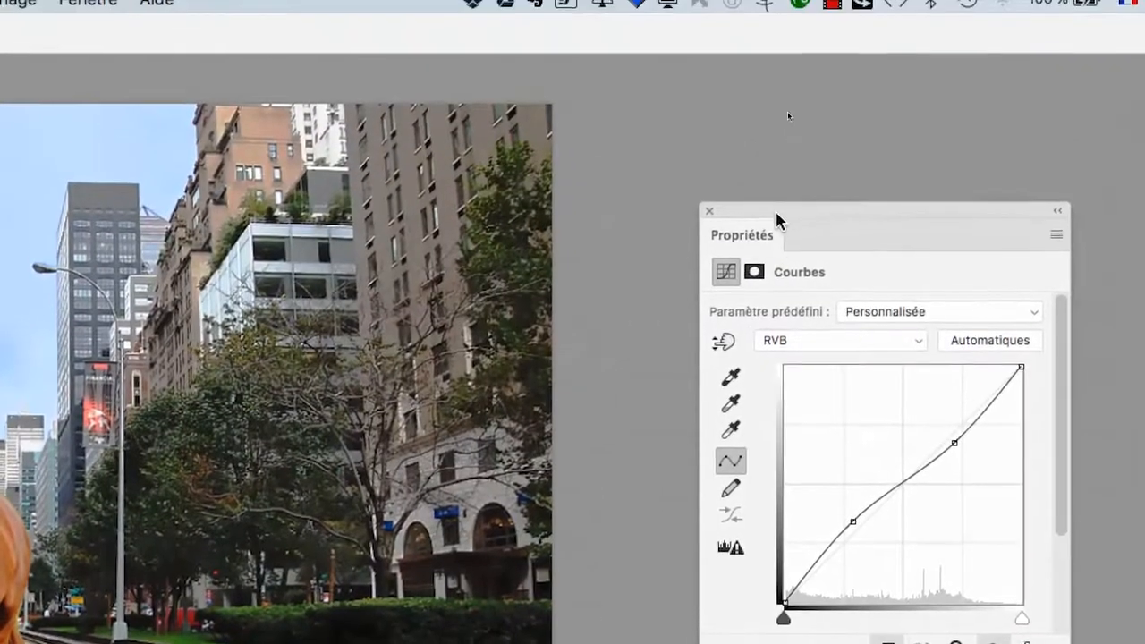
left_click_drag(778, 215, 579, 187)
left_click_drag(525, 242, 530, 201)
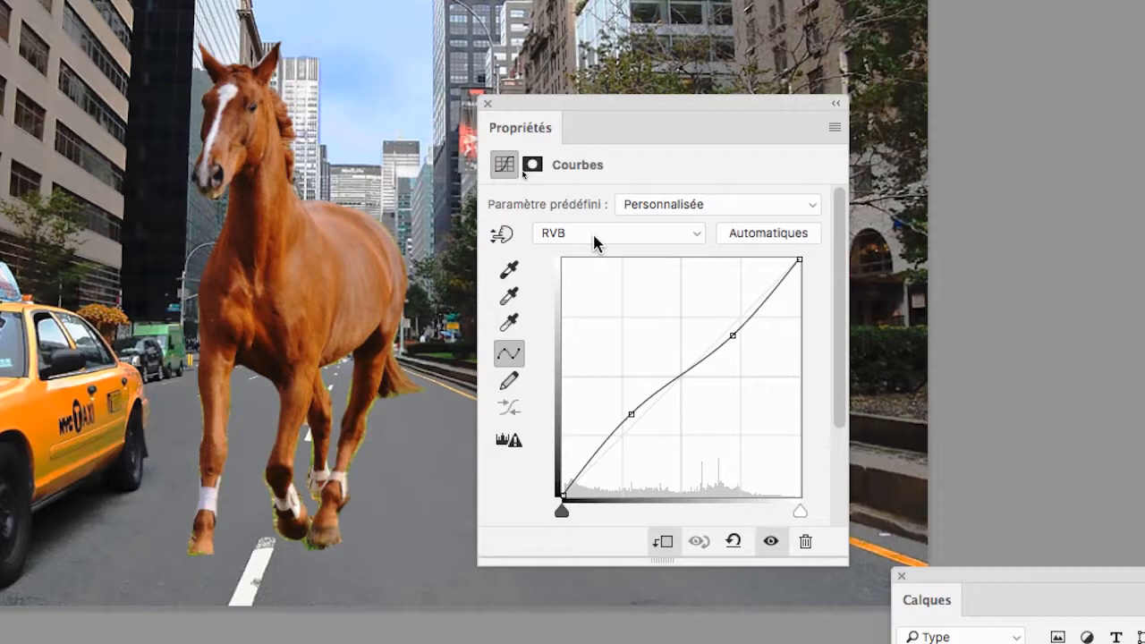
Step: Add a midtone point to the Red channel of the horse's curve and leave it near the centre of the diagonal
left_click(715, 300)
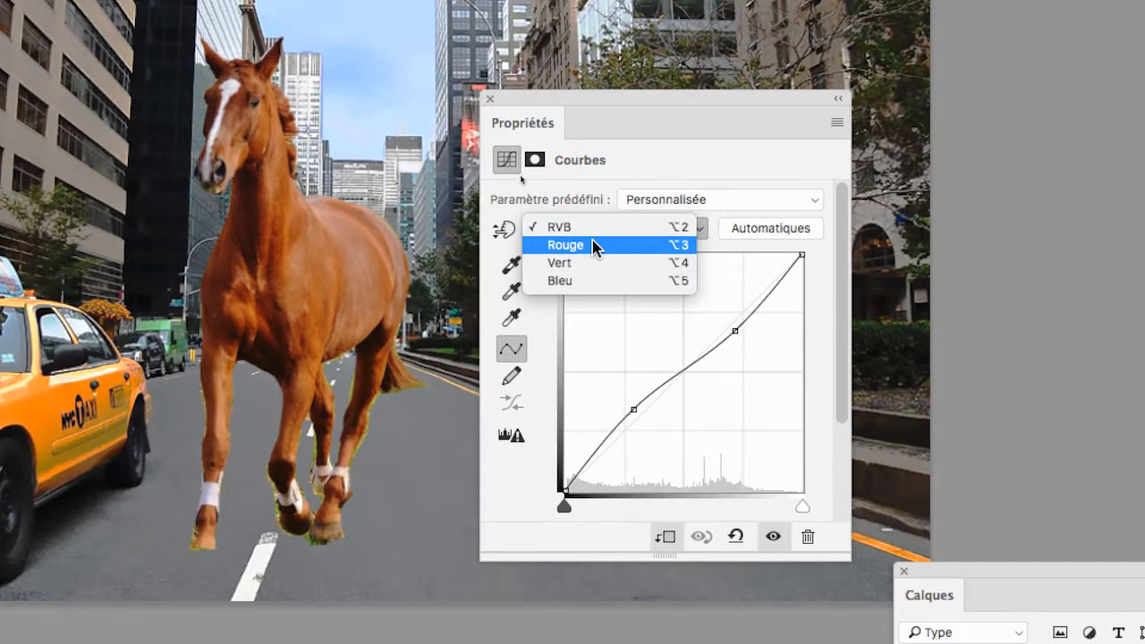
left_click(593, 244)
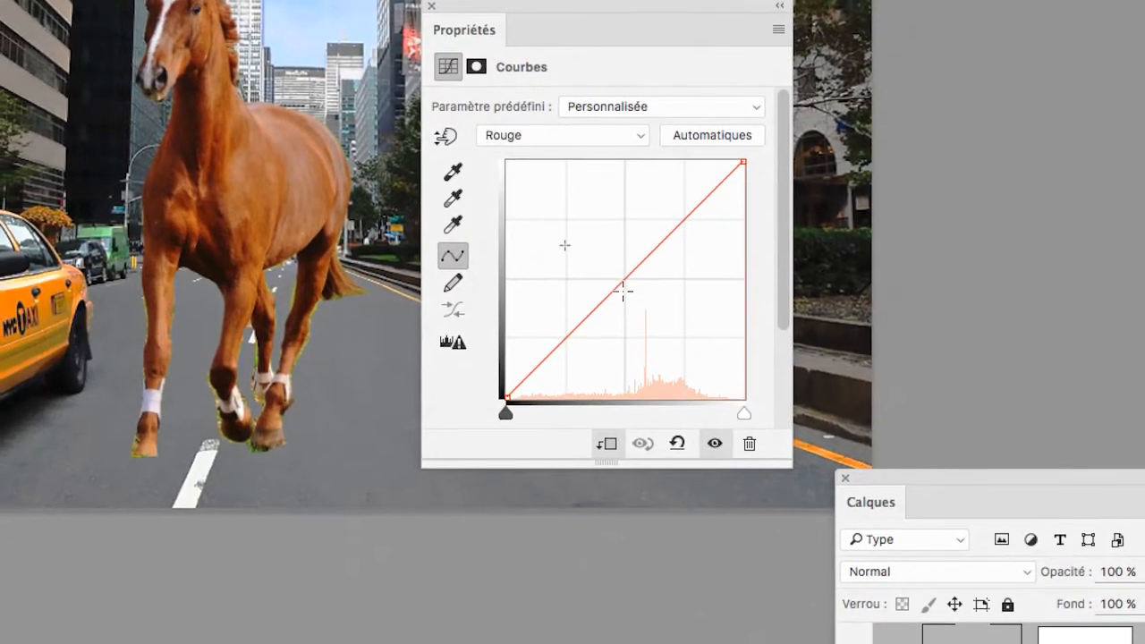
mouse_move(623, 291)
left_mouse_down()
mouse_move(606, 243)
mouse_move(633, 305)
left_mouse_up()
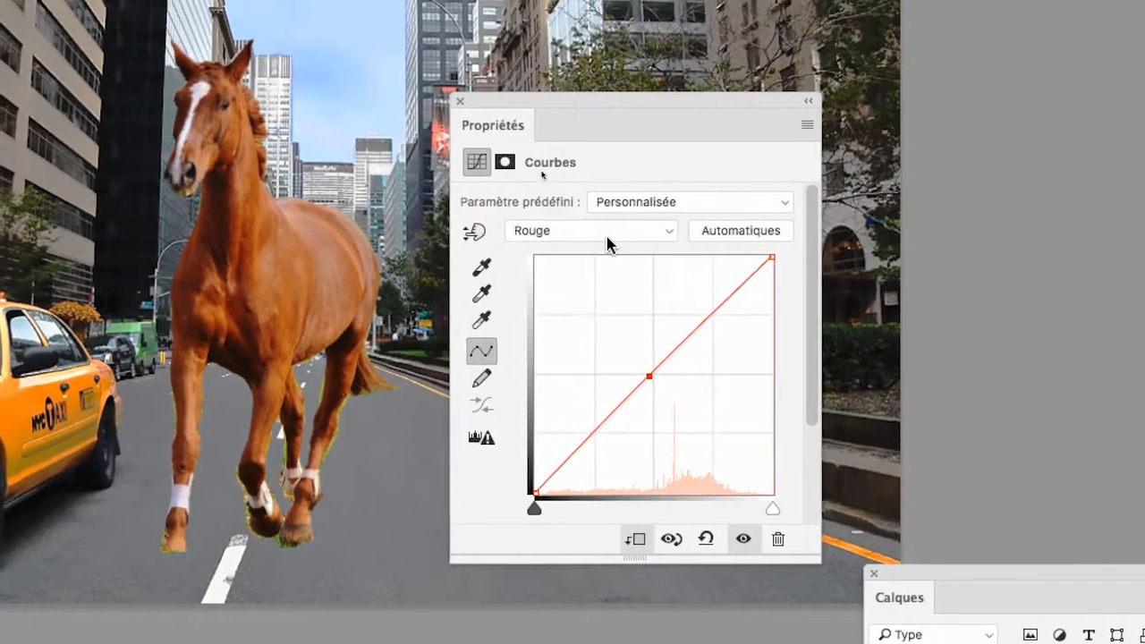
Step: Add a midtone point to the Green channel of the horse's curve and leave it near the centre of the diagonal
left_click(608, 245)
left_click(608, 245)
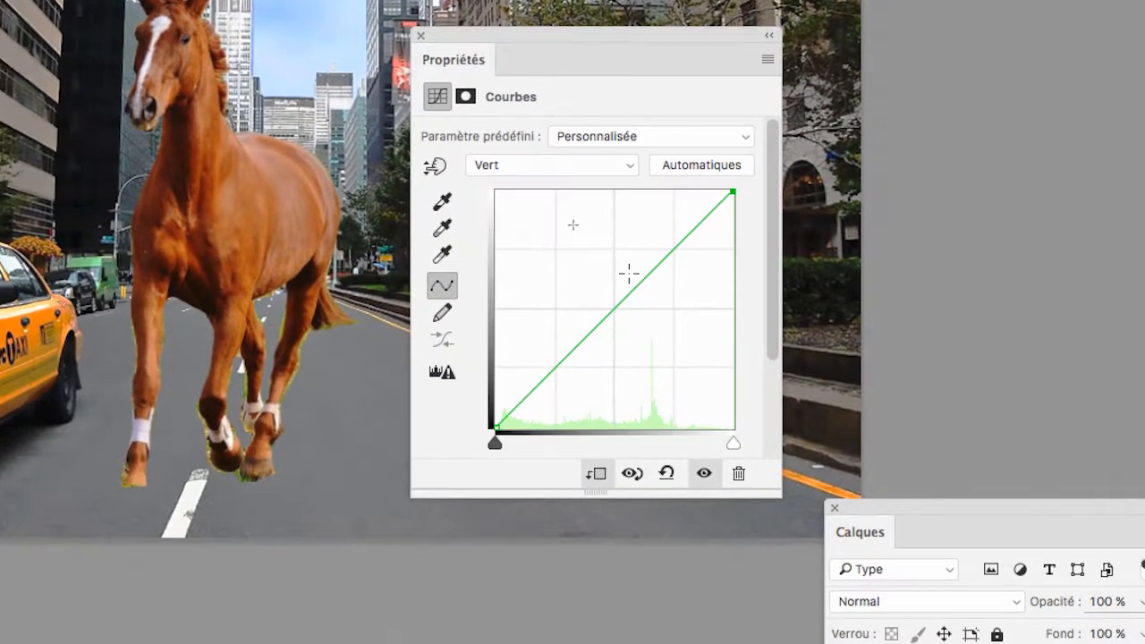
mouse_move(626, 285)
left_mouse_down()
mouse_move(604, 260)
mouse_move(618, 289)
left_mouse_up()
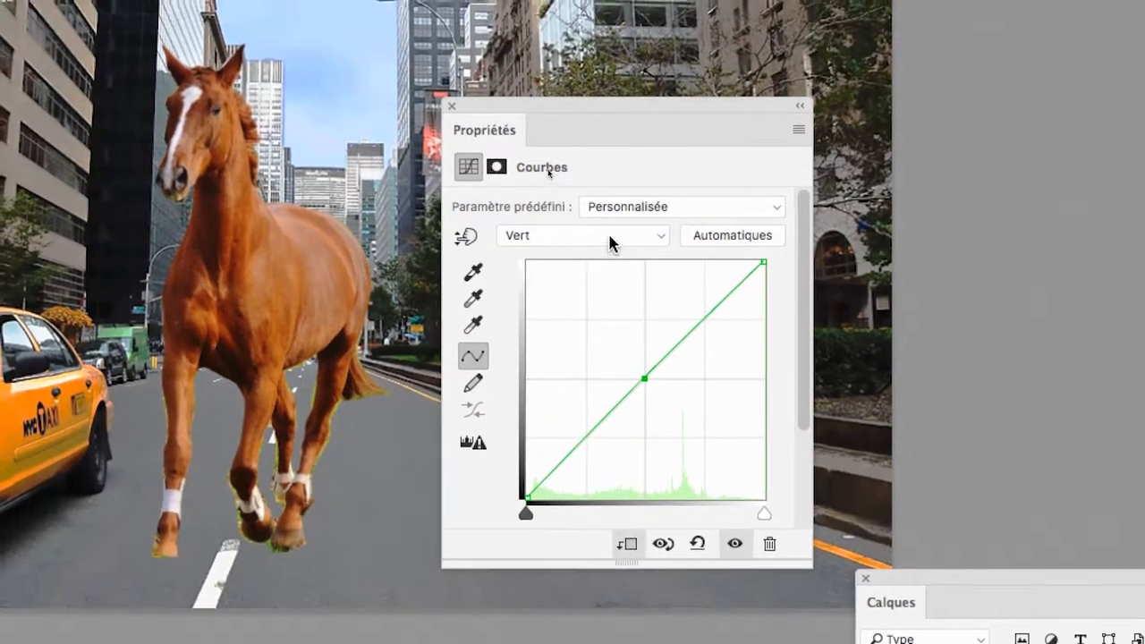
Step: Add a midtone point to the Blue channel of the horse's curve and leave it near the centre of the diagonal
left_click(593, 148)
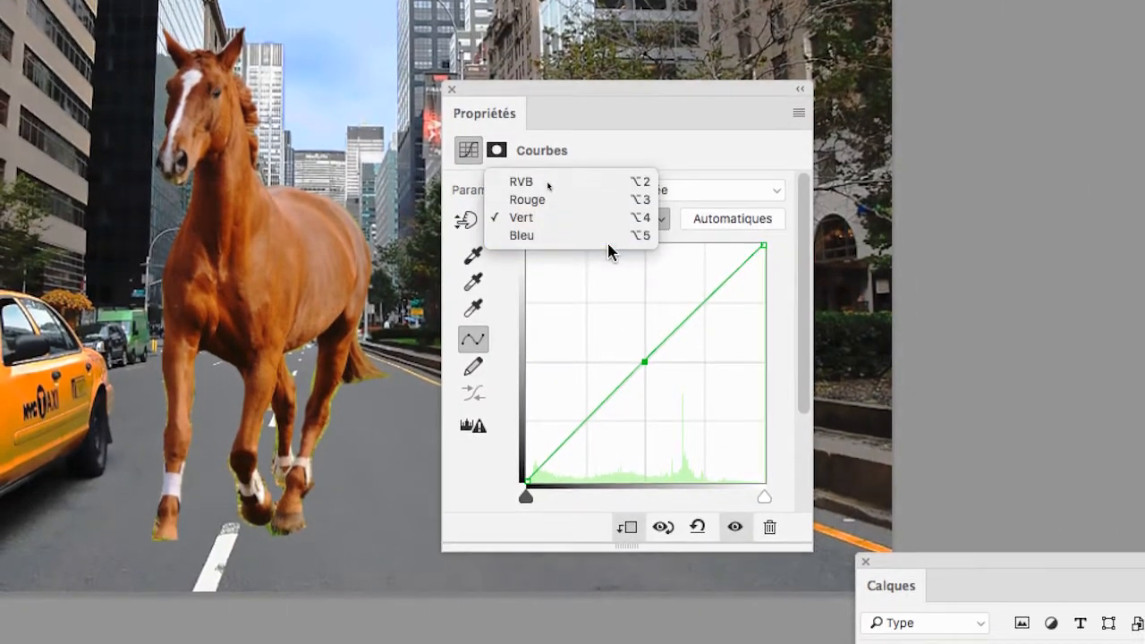
left_click(609, 239)
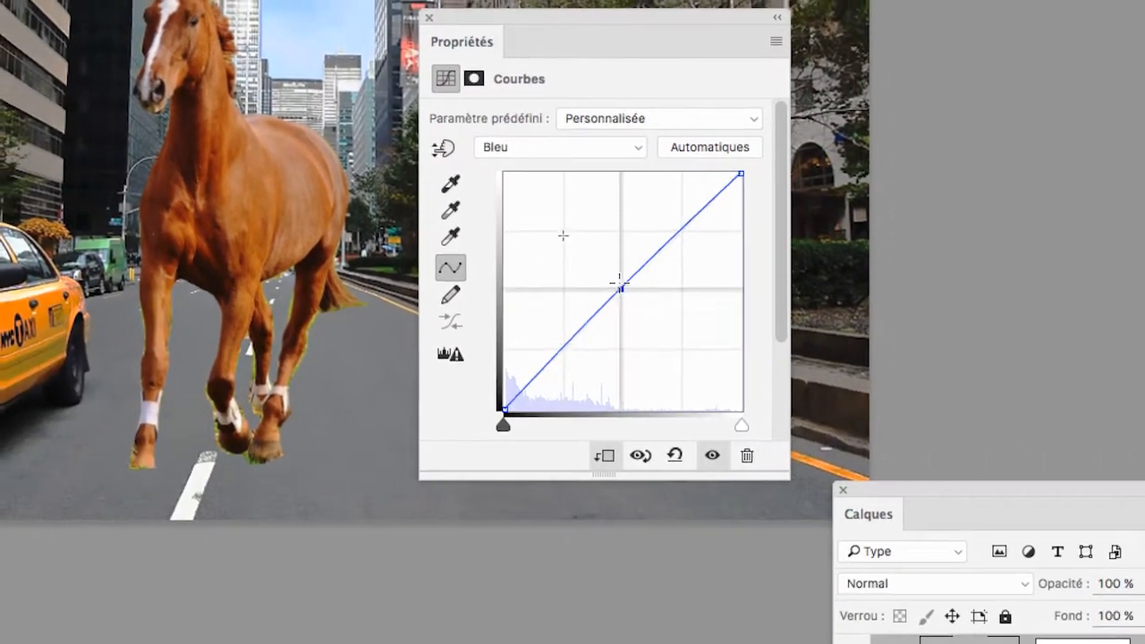
left_click_drag(644, 366, 629, 327)
left_click_drag(615, 271, 632, 312)
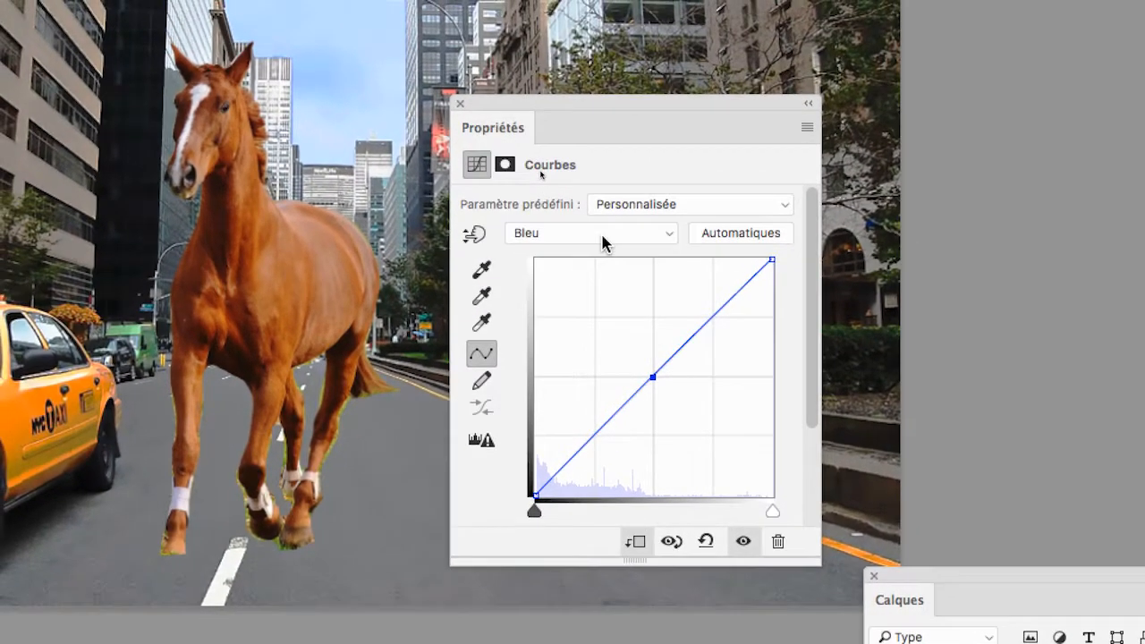
Step: Review the horse's Red, Green and Blue channel curves one after another
left_click(600, 231)
left_click(601, 221)
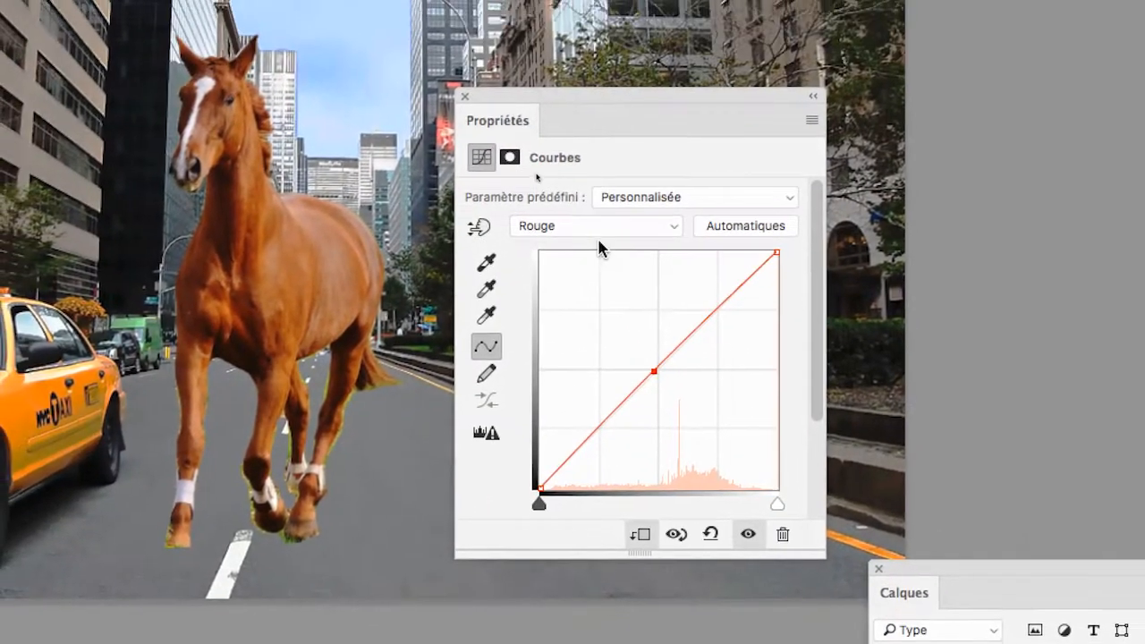
left_click(566, 168)
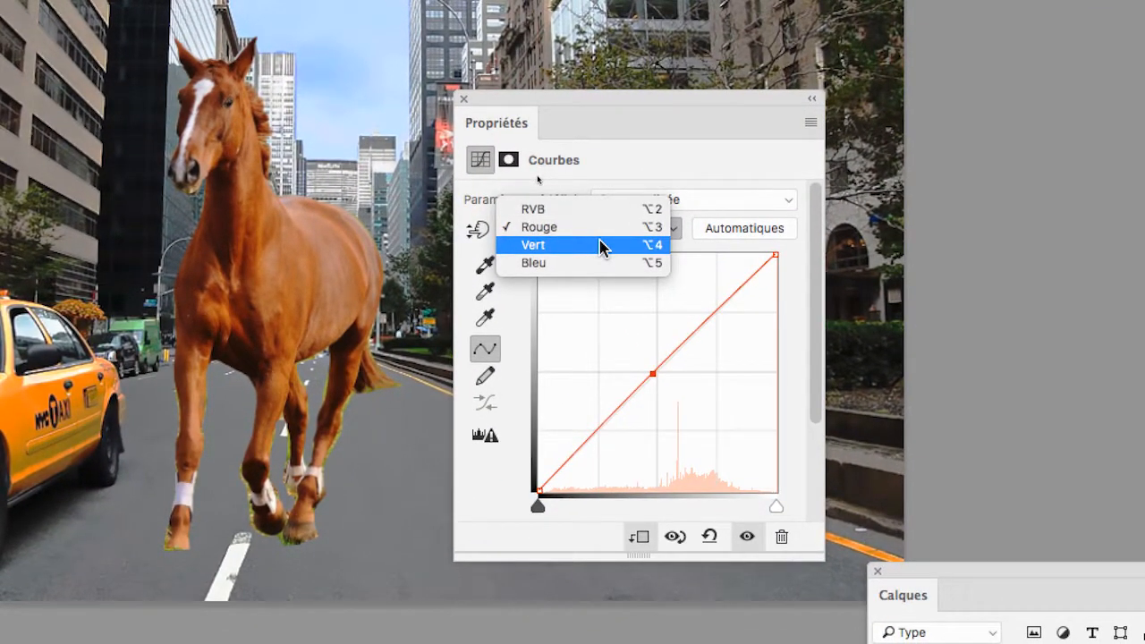
left_click(601, 245)
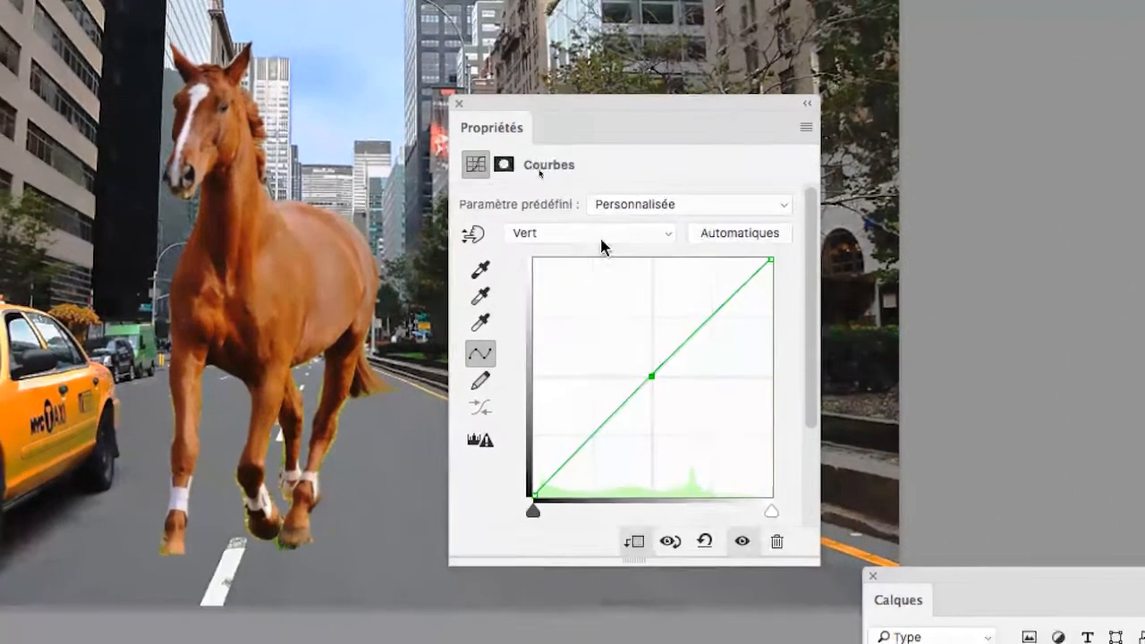
left_click(601, 246)
left_click(595, 239)
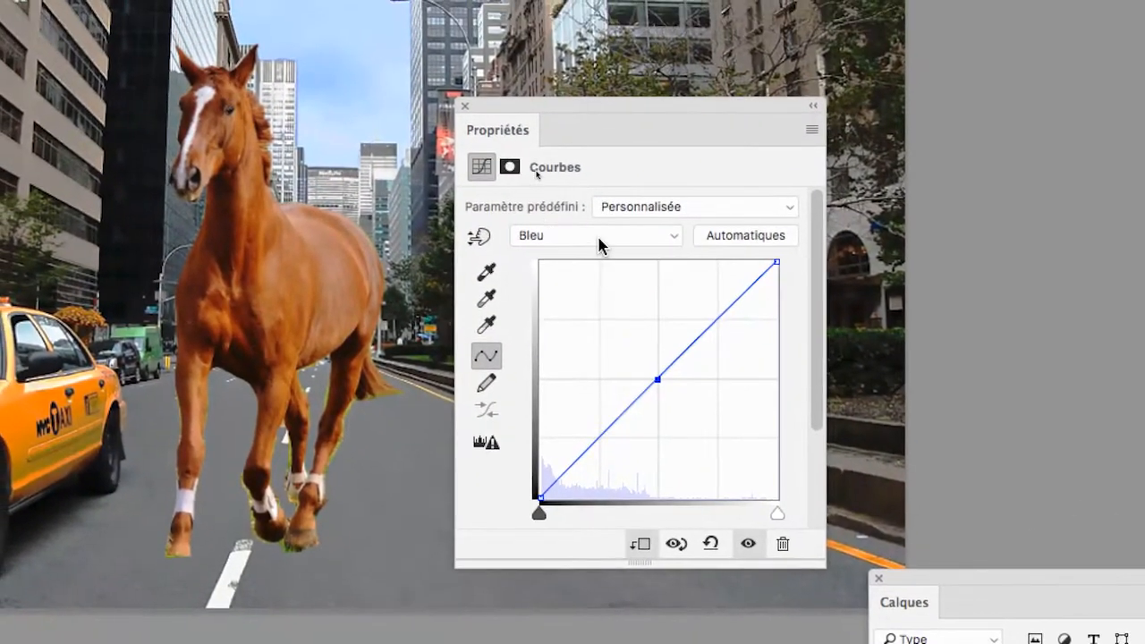
Step: Raise the Red channel's midtone point on the horse's curve well above the diagonal to push the horse towards red
left_click(601, 224)
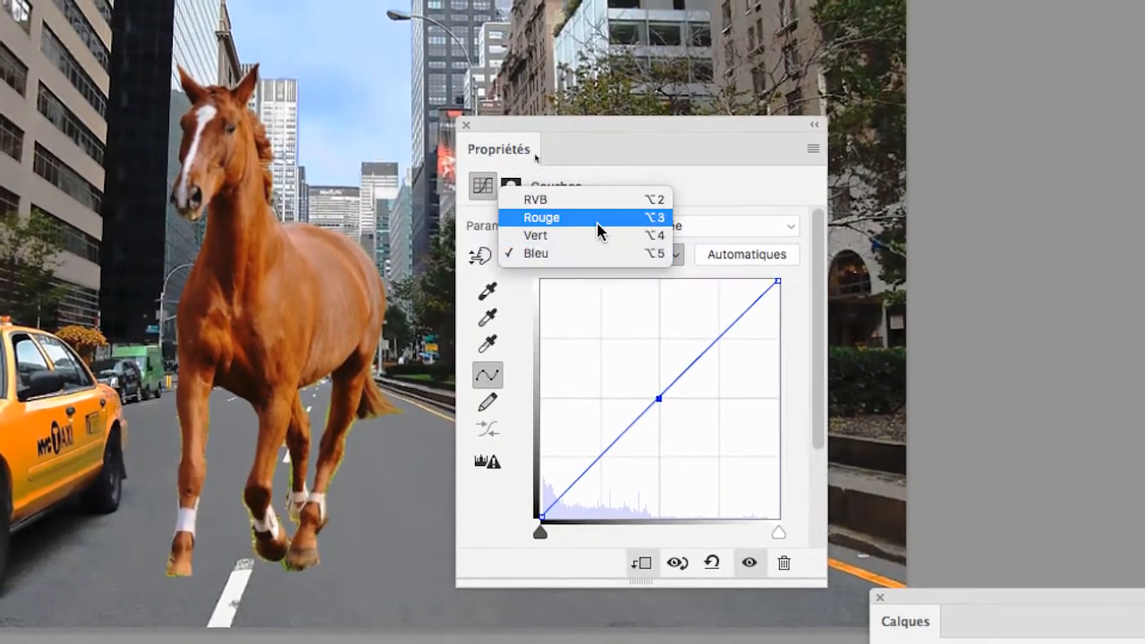
left_click(600, 203)
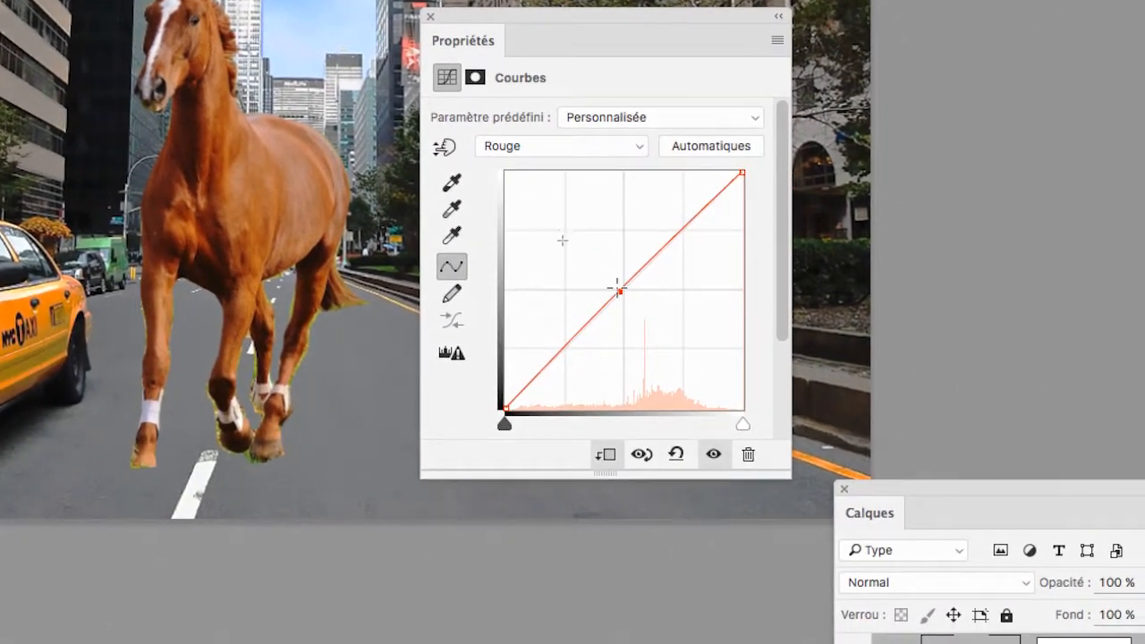
left_click_drag(660, 369, 636, 326)
left_click_drag(611, 273, 599, 253)
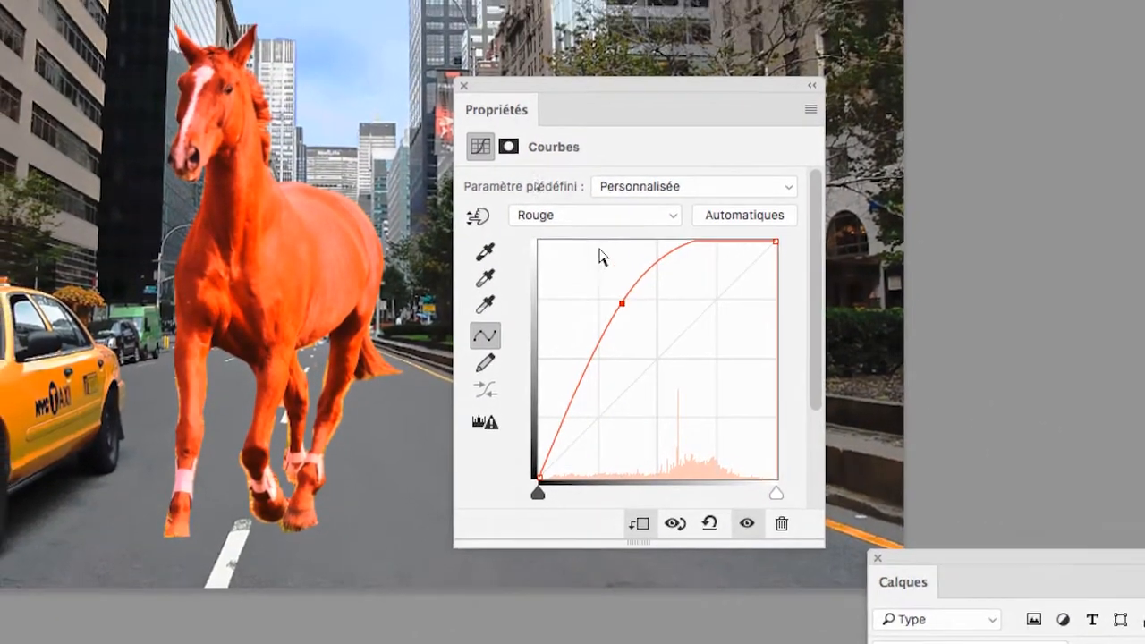
Step: Raise the Green channel's midtone point on the horse's curve well above the diagonal to mix green into the red
left_click(569, 175)
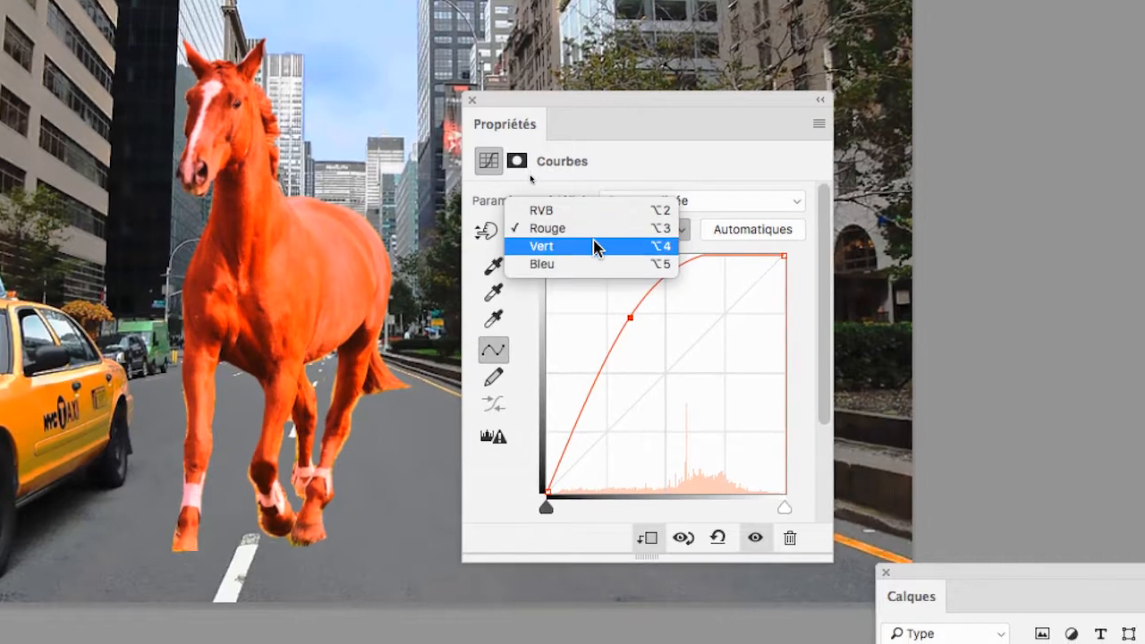
left_click(594, 253)
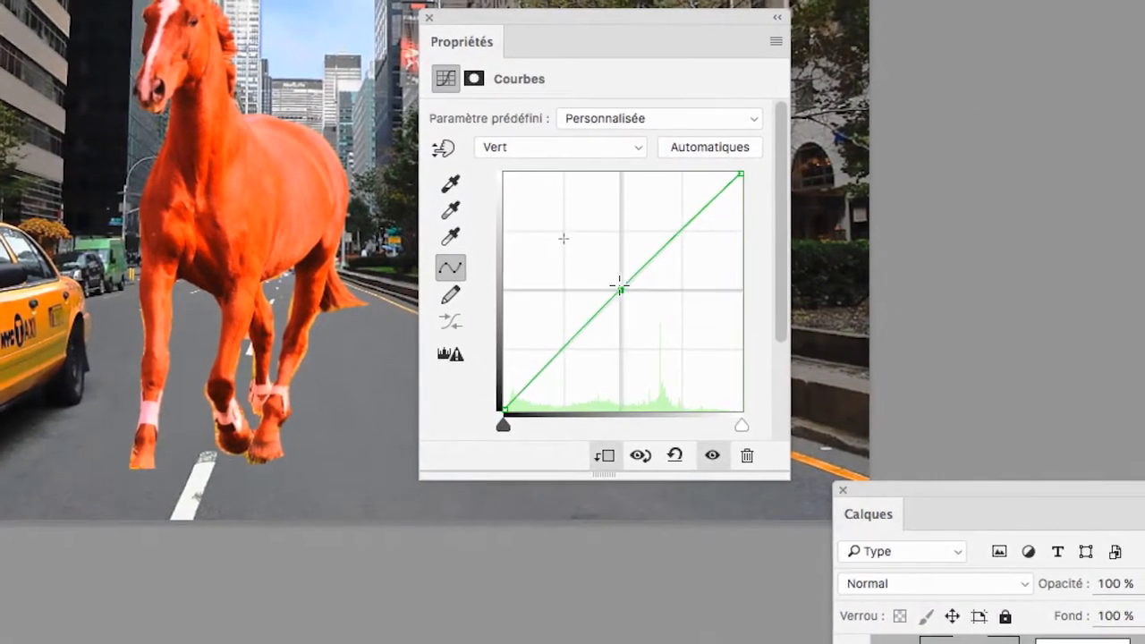
left_click_drag(618, 287, 594, 247)
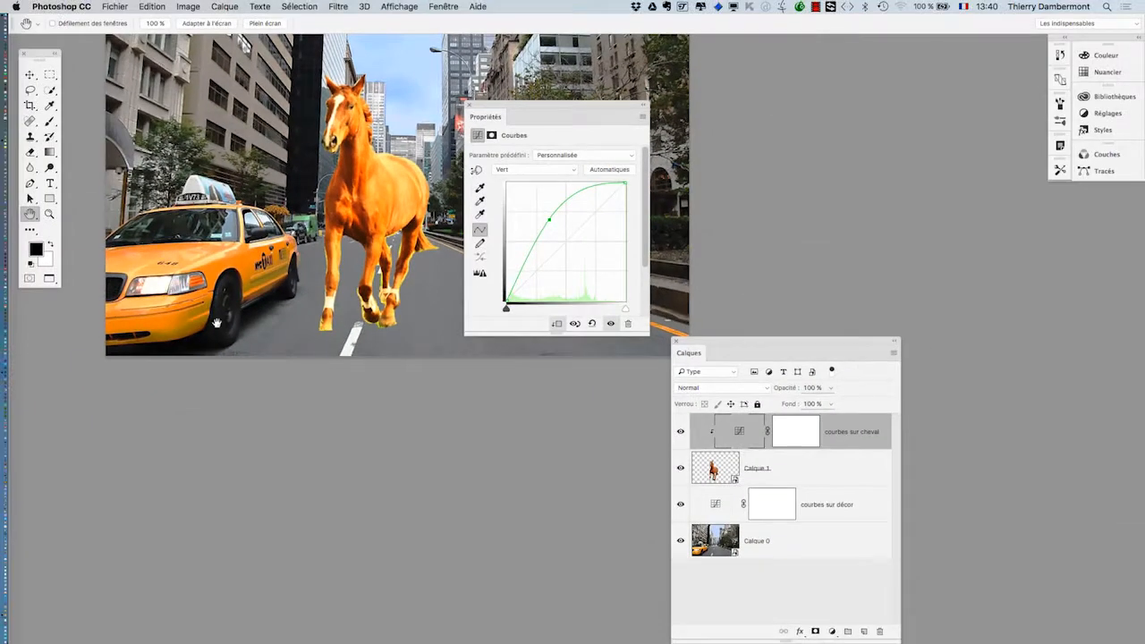
Step: Switch to Firefox and search Google for "chromaticity diagram"
mouse_move(17, 549)
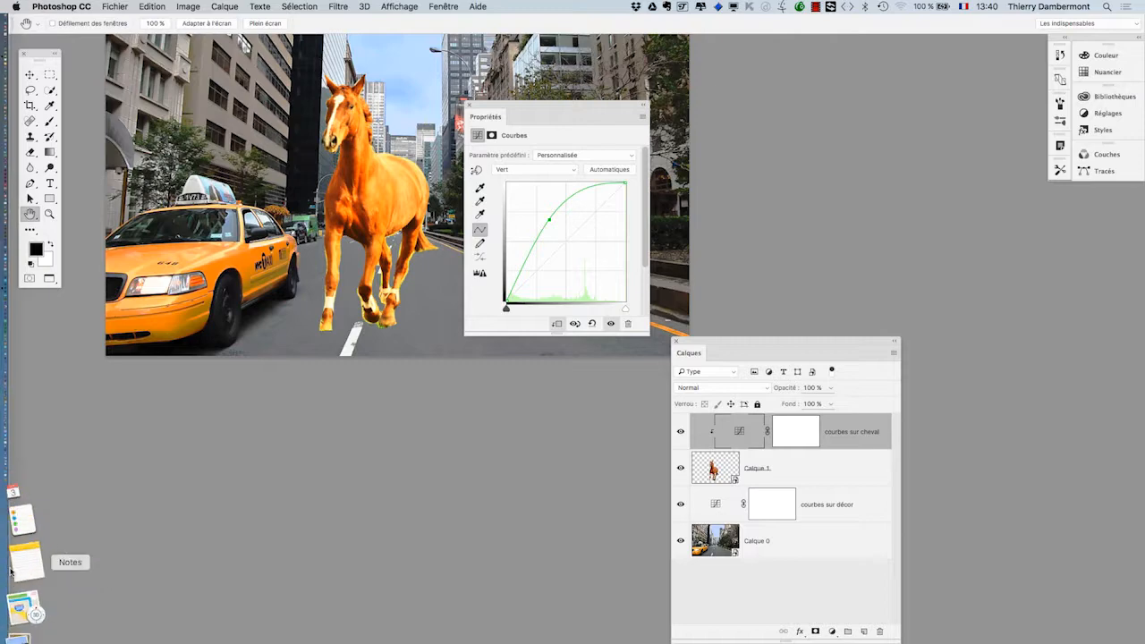
left_click(18, 549)
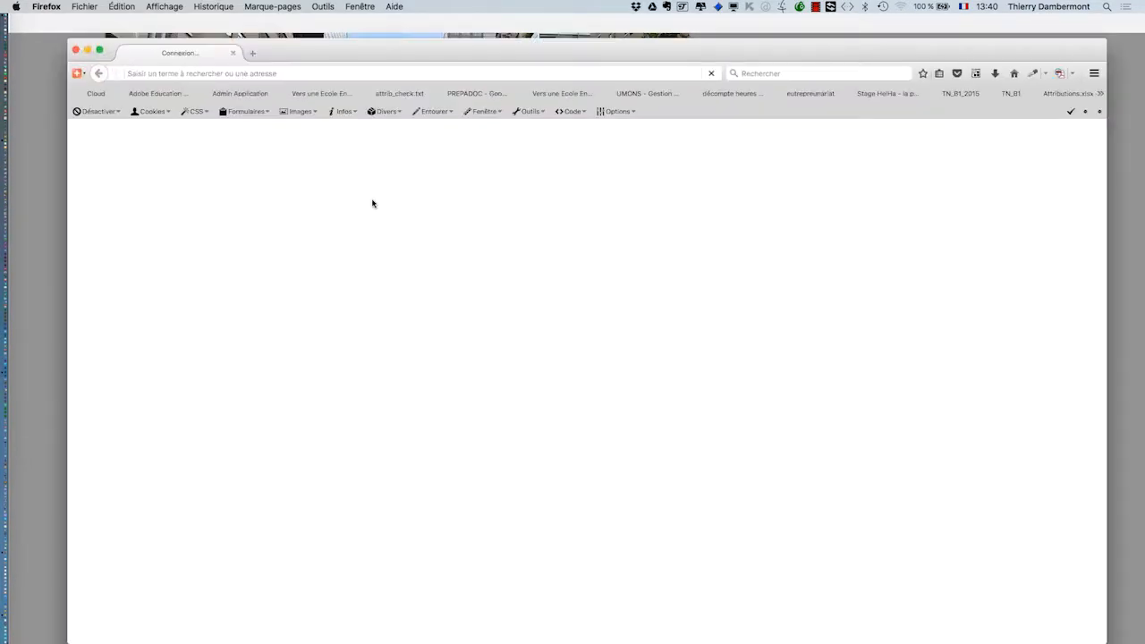
left_click_drag(391, 57, 367, 33)
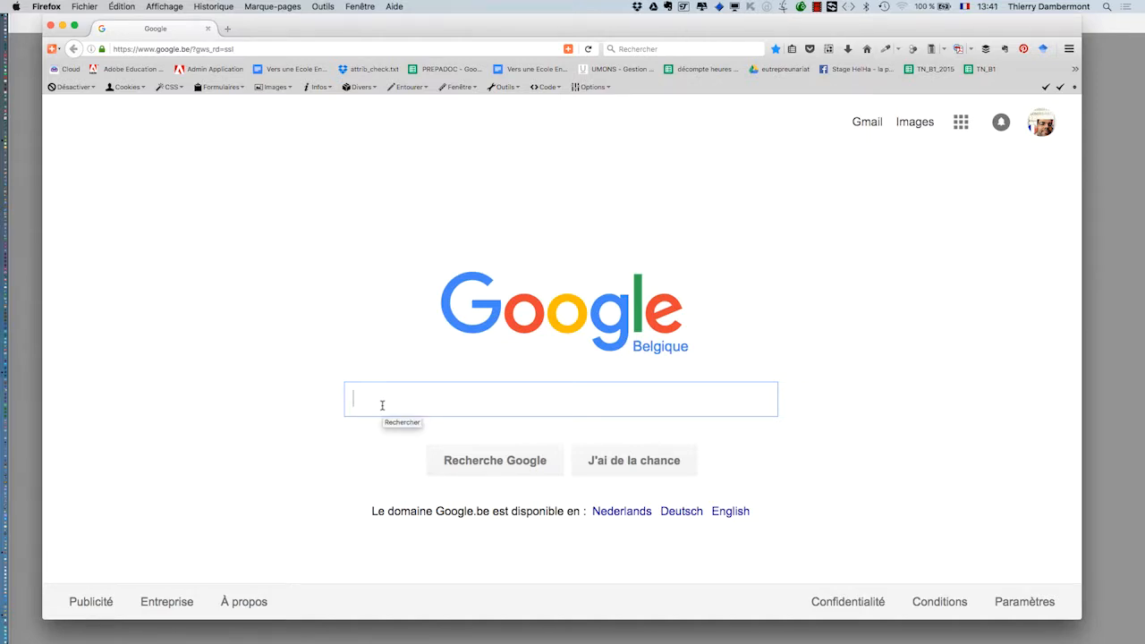
type("chrom")
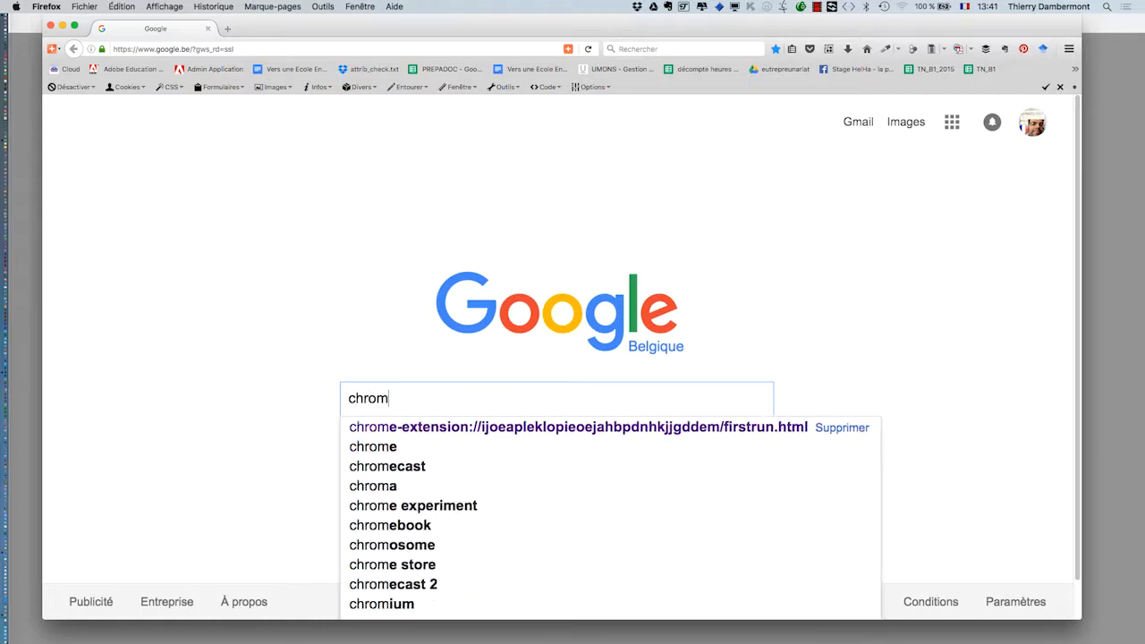
type("aticit")
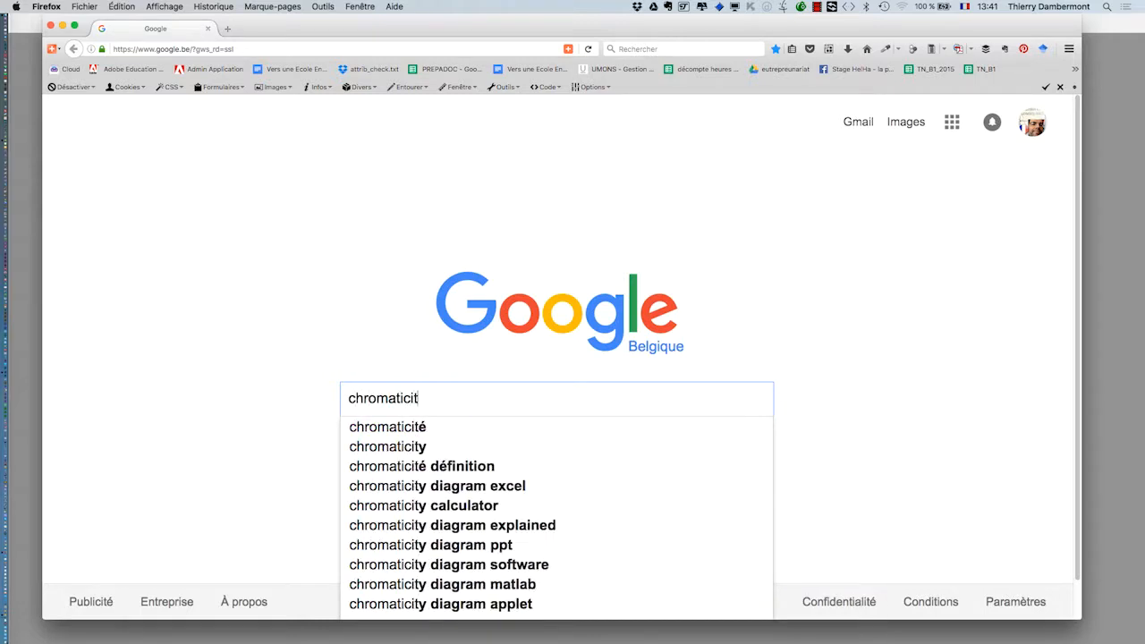
type("y diagram")
key("Return")
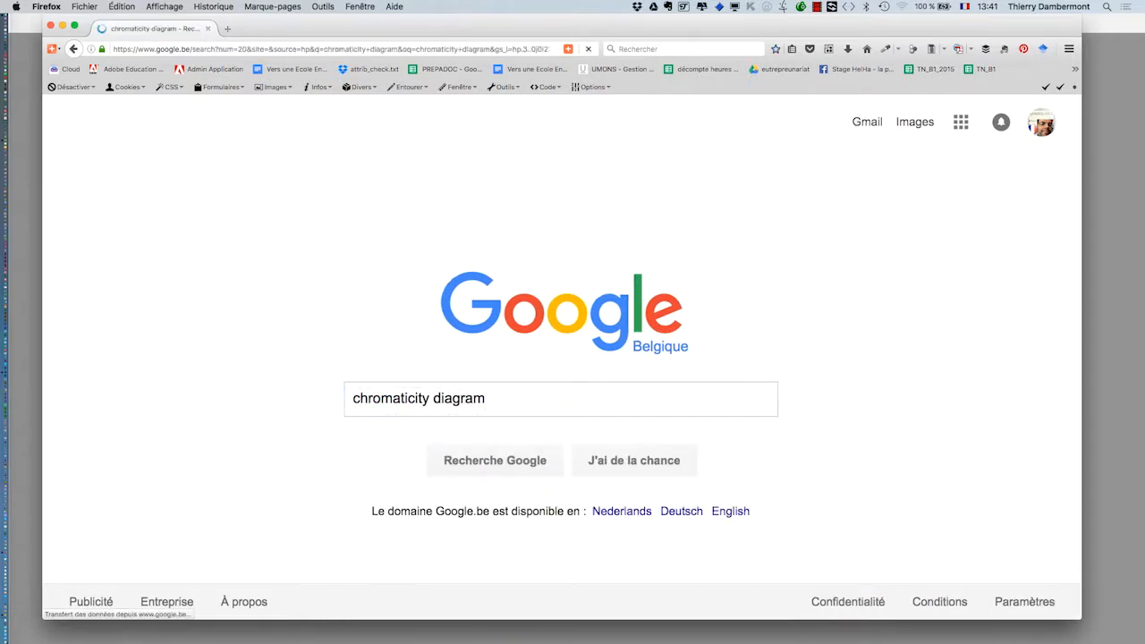
Step: Show the image results, open the first chromaticity diagram in a new tab and examine how its colours blend
left_click(245, 179)
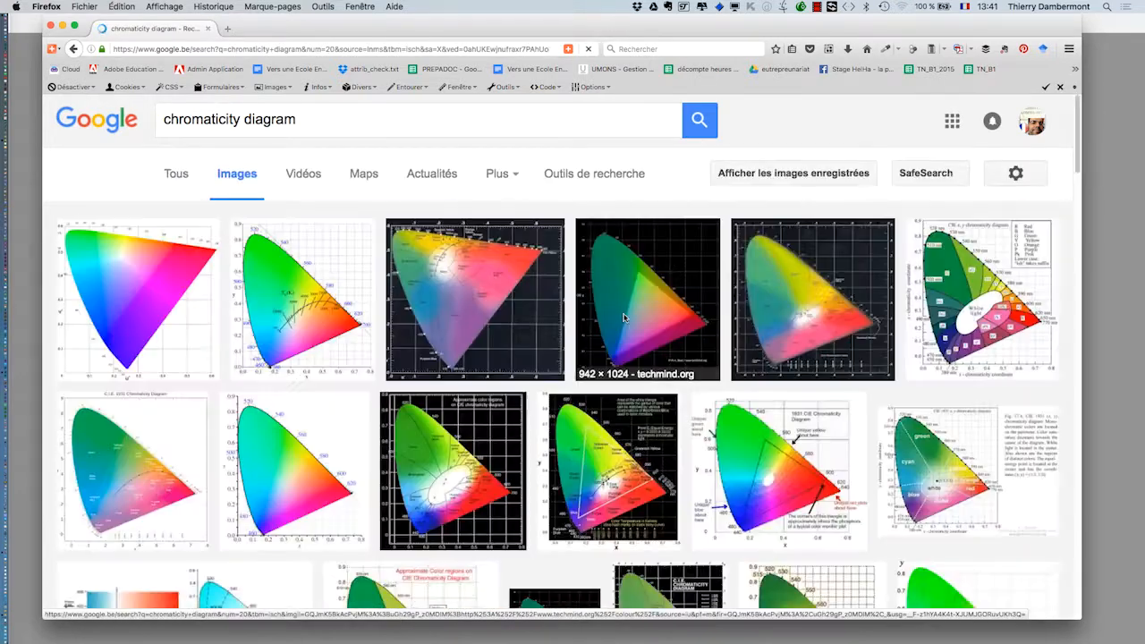
left_click(178, 274, "super")
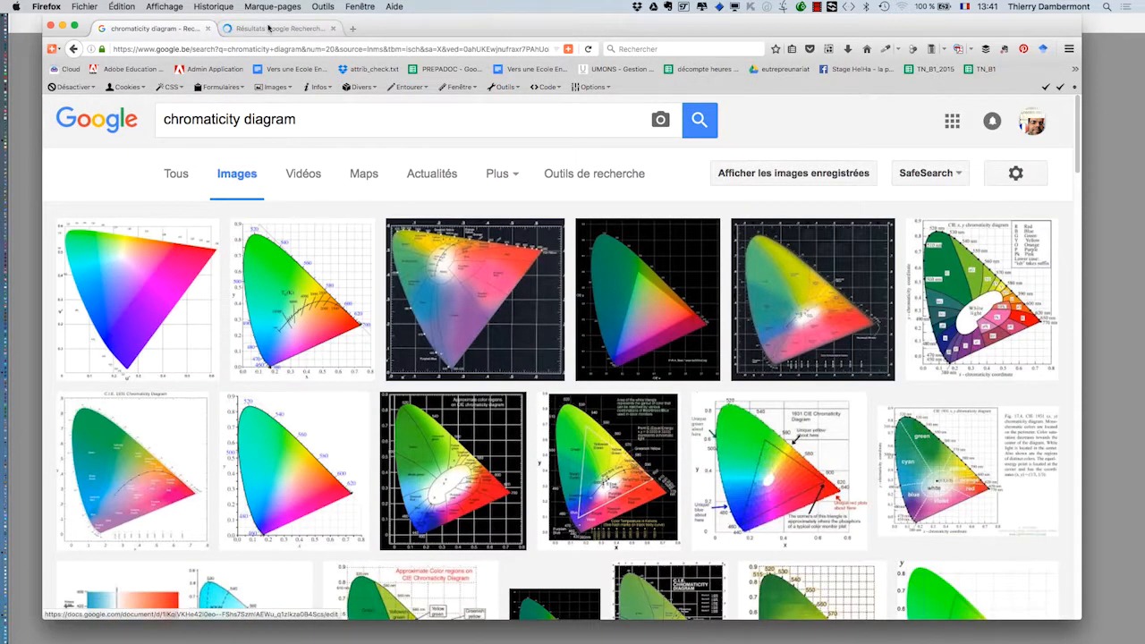
left_click(271, 28)
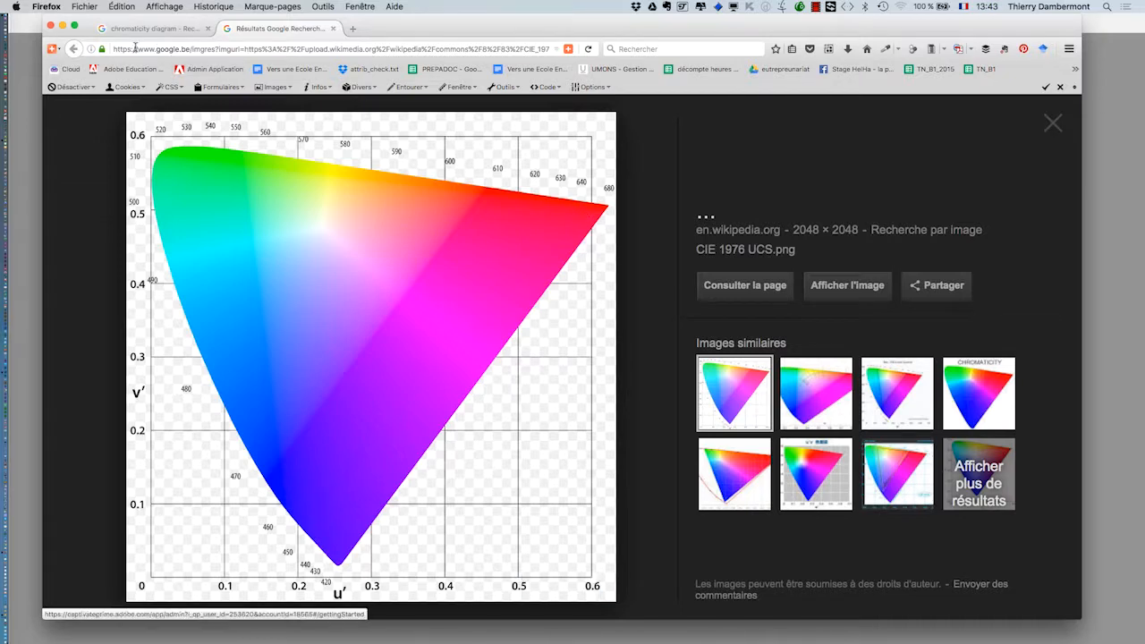
Step: Minimise the browser, return to Photoshop and bring the Green channel's midtone point back to the diagonal on the horse's curve
left_click(62, 29)
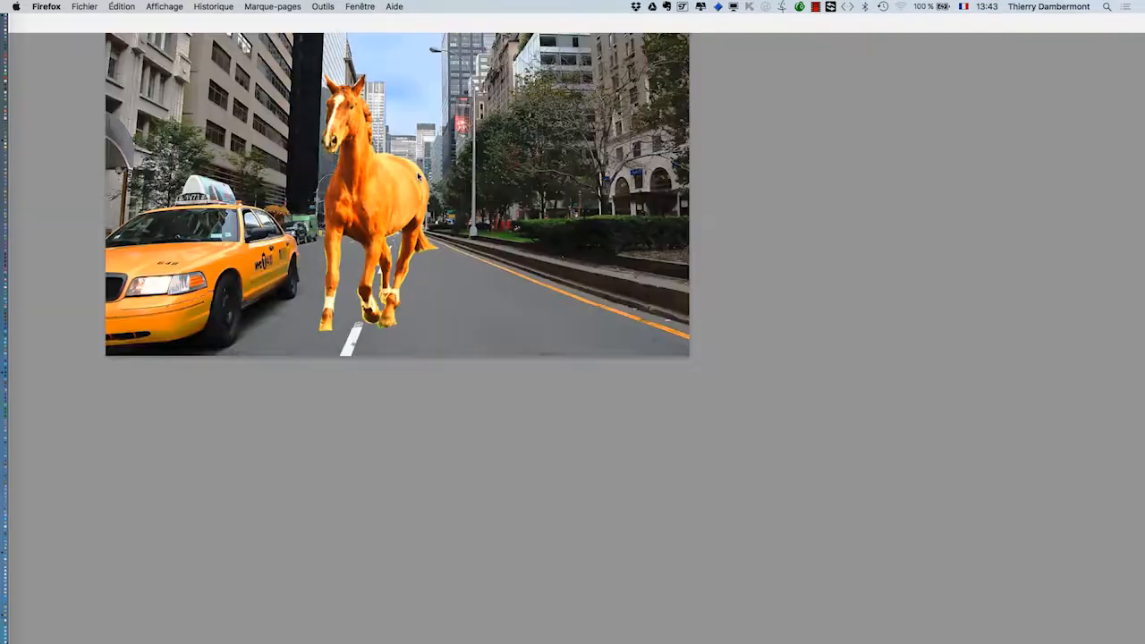
left_click(504, 480)
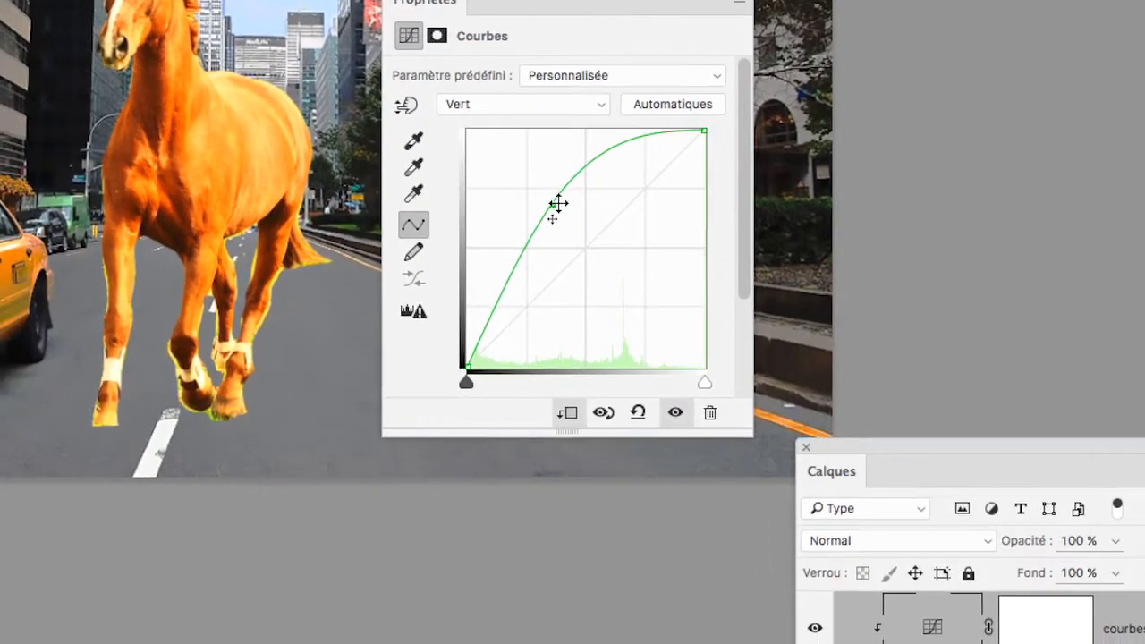
left_click_drag(558, 204, 582, 247)
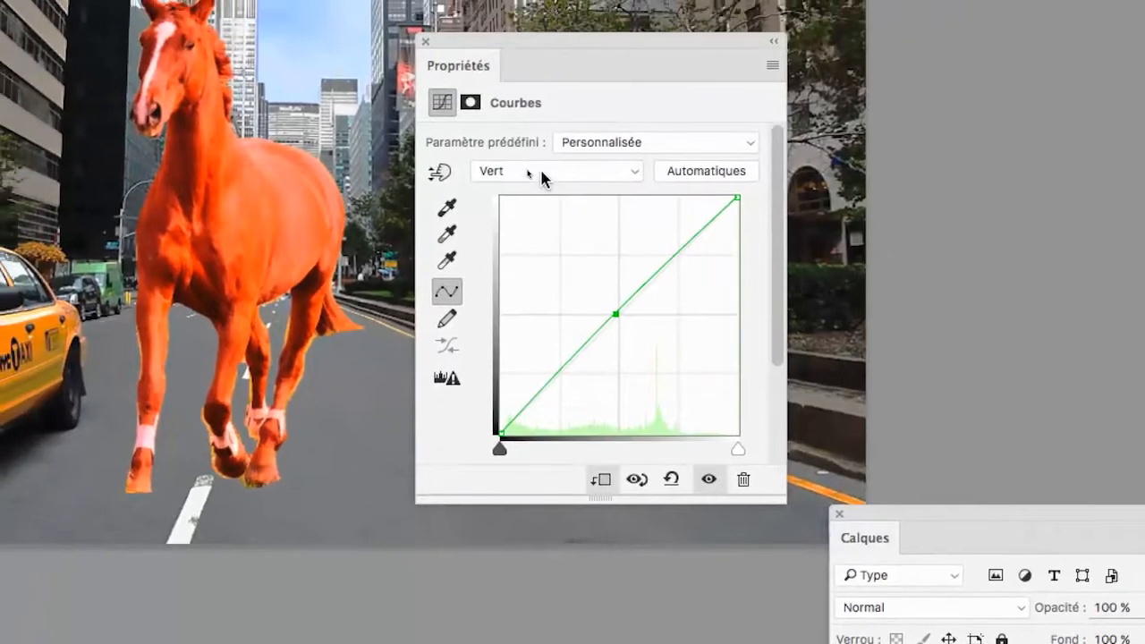
Step: Bring the Red channel's midtone point on the horse's curve back to the centre of the diagonal
left_click(542, 171)
left_click(539, 156)
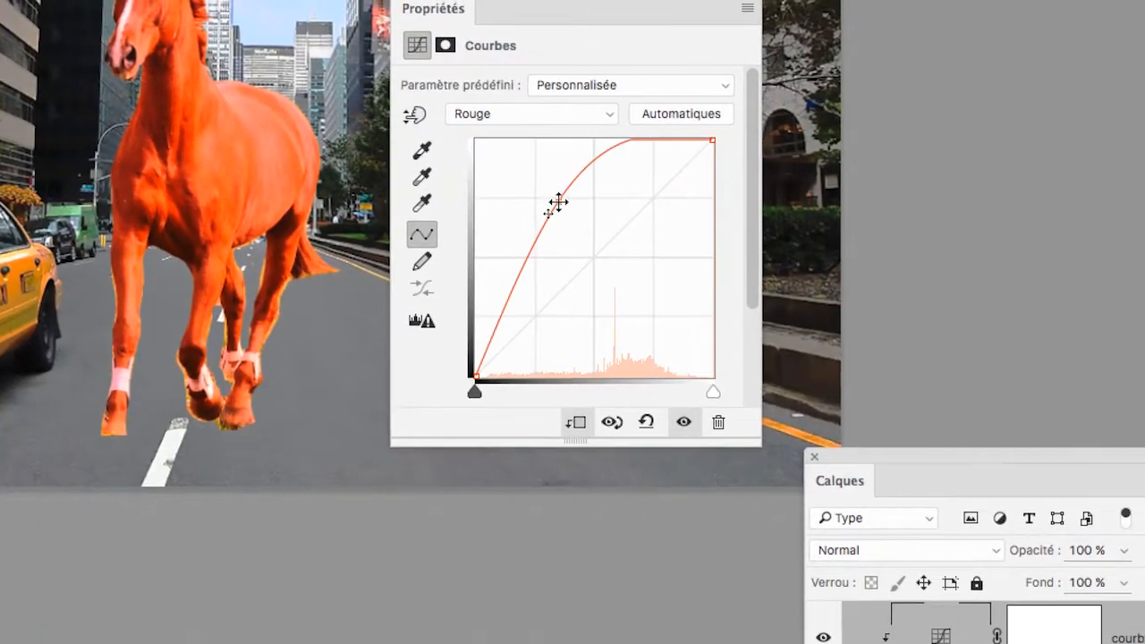
left_click_drag(558, 204, 588, 264)
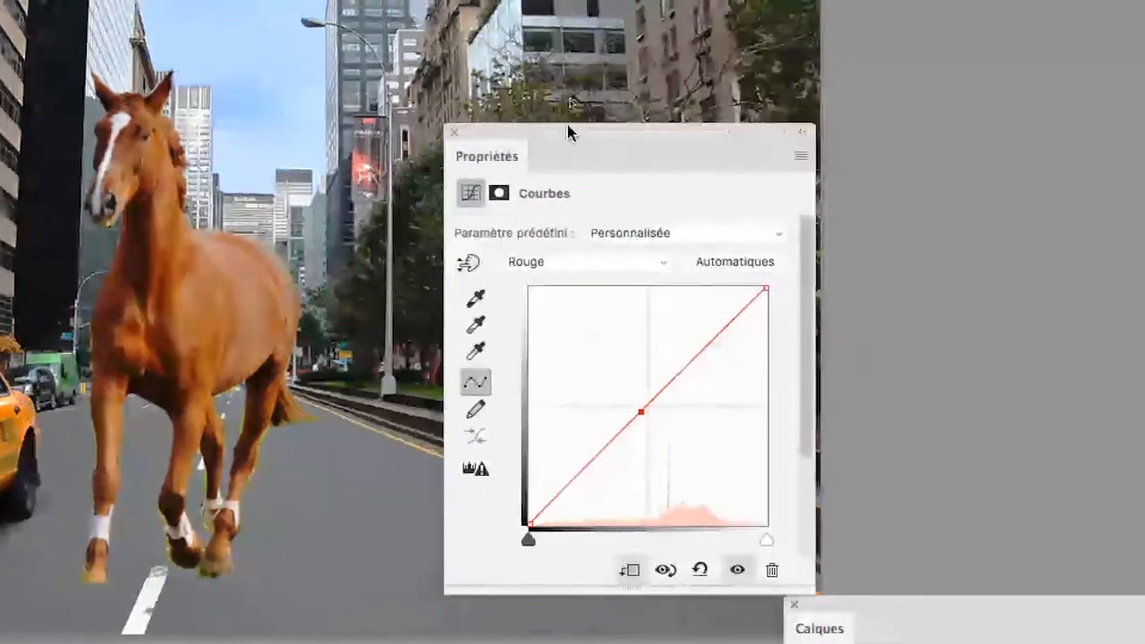
Step: Return to Photoshop and arrange the Curves properties and the layer stack beside the photo so the whole composite is uncovered
left_click_drag(568, 127, 878, 54)
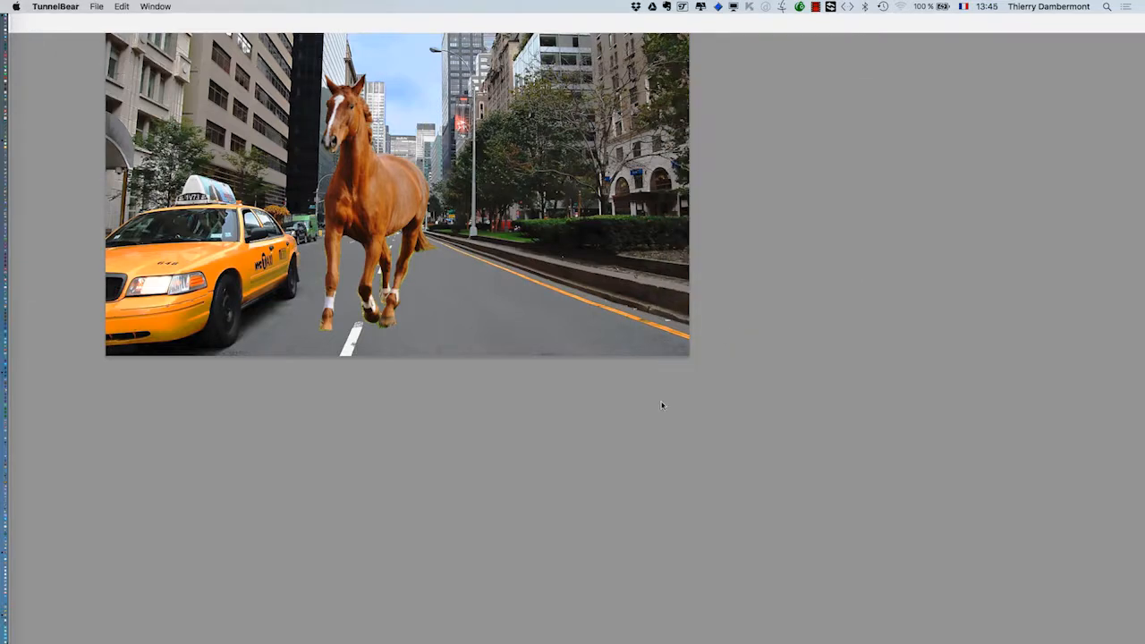
left_click(469, 455)
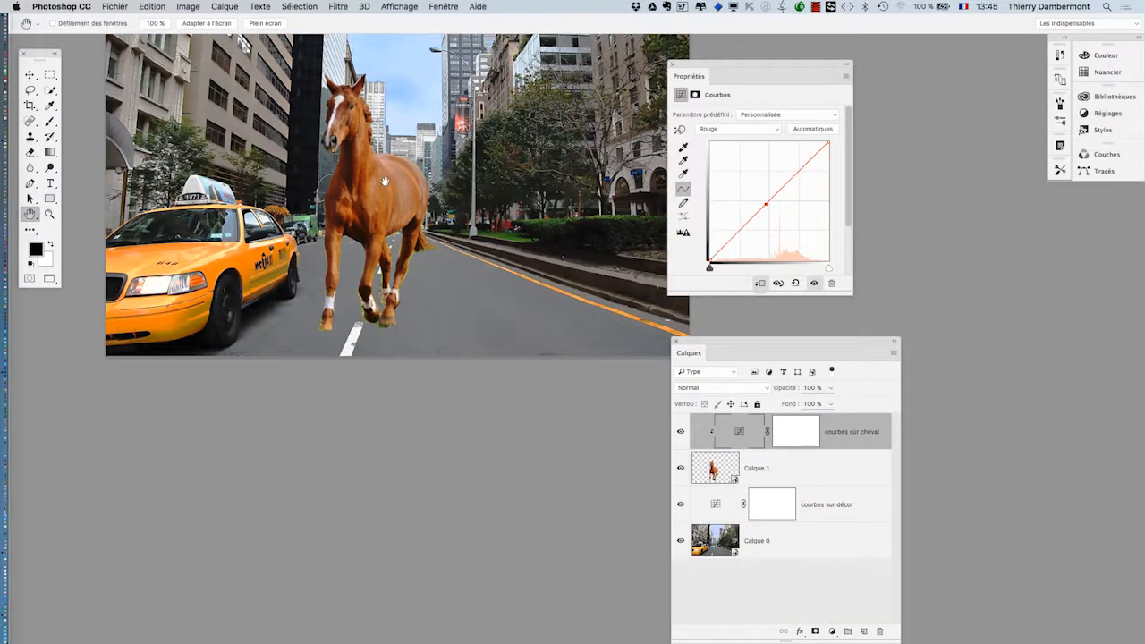
left_click_drag(384, 181, 371, 283)
left_click_drag(739, 68, 786, 52)
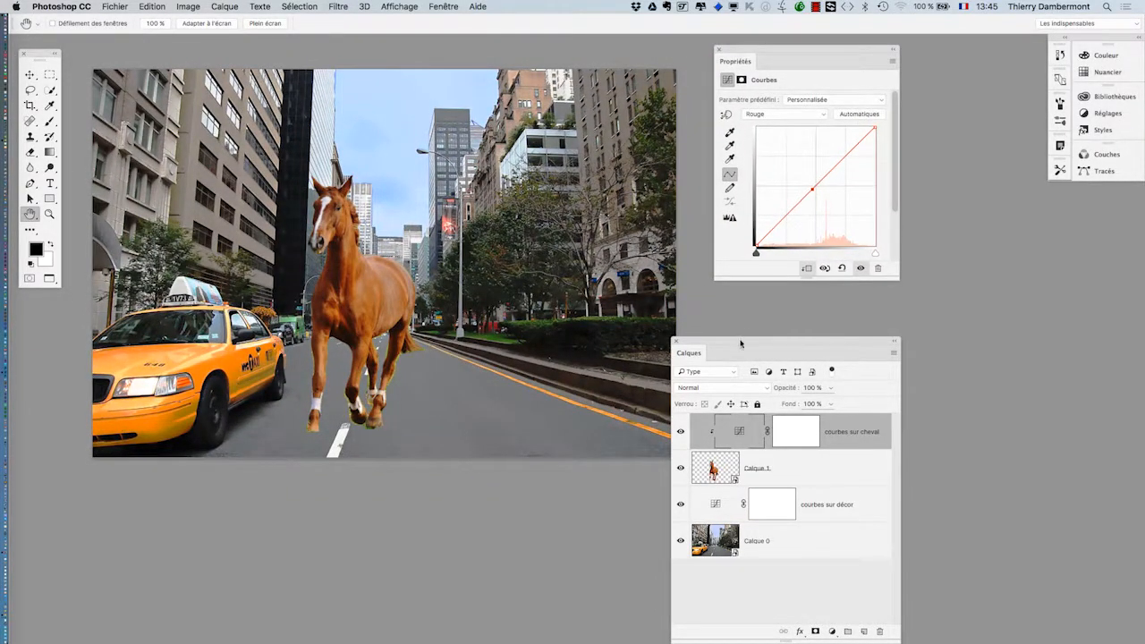
left_click_drag(739, 337, 832, 304)
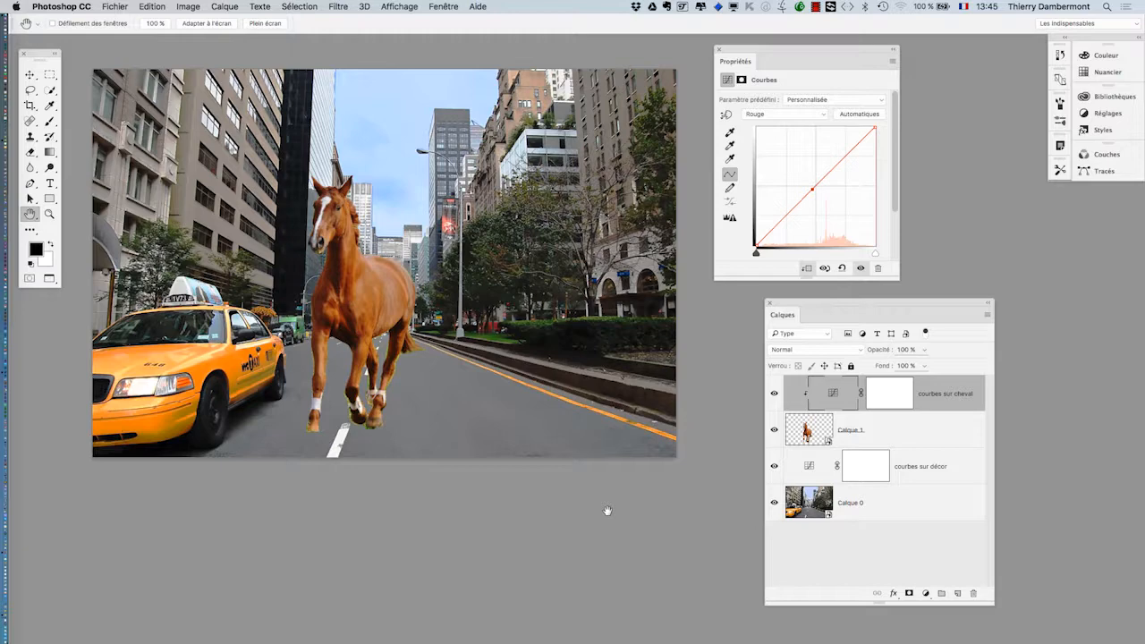
Step: Soft-proof the composite with the Protanopia (Dyschromatopsie - Protanopie) colour-blindness simulation
left_click(444, 6)
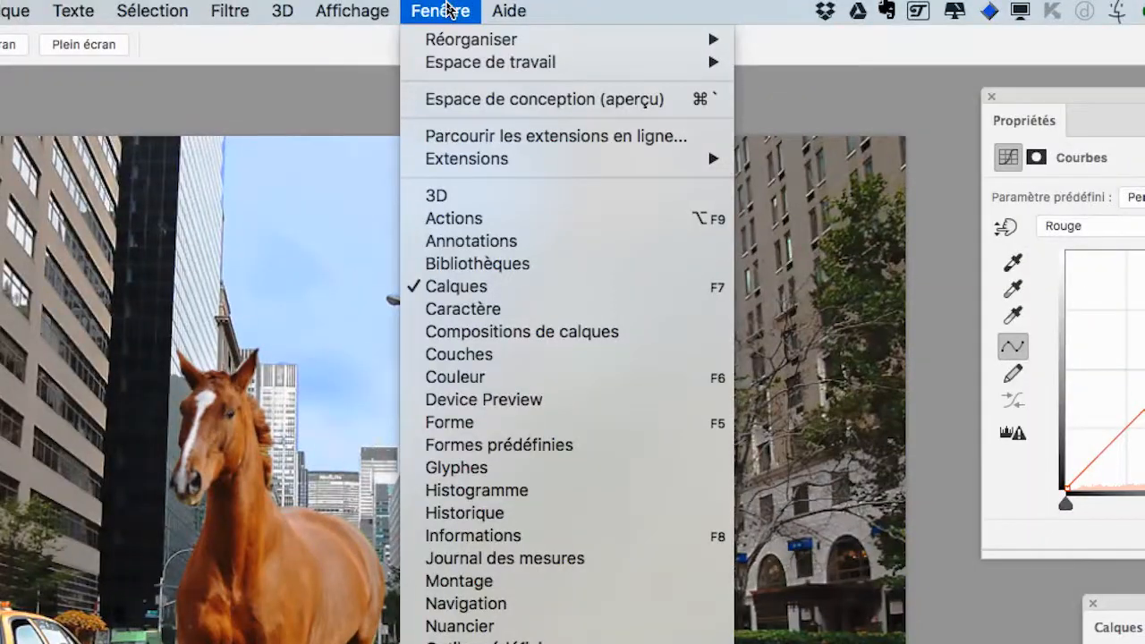
mouse_move(352, 11)
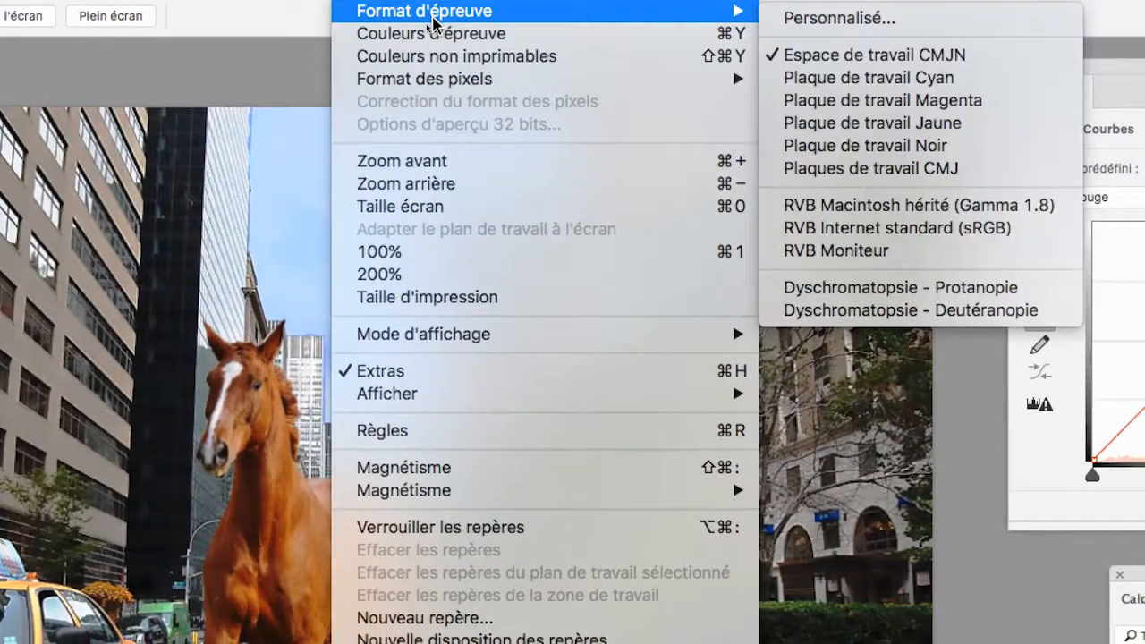
mouse_move(411, 41)
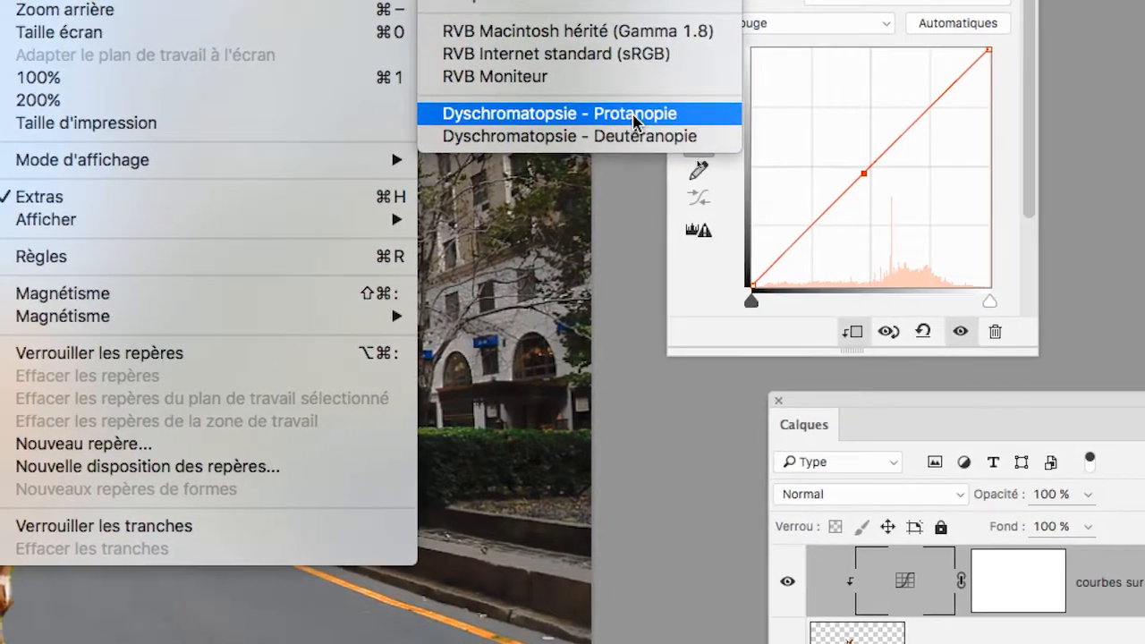
left_click(635, 122)
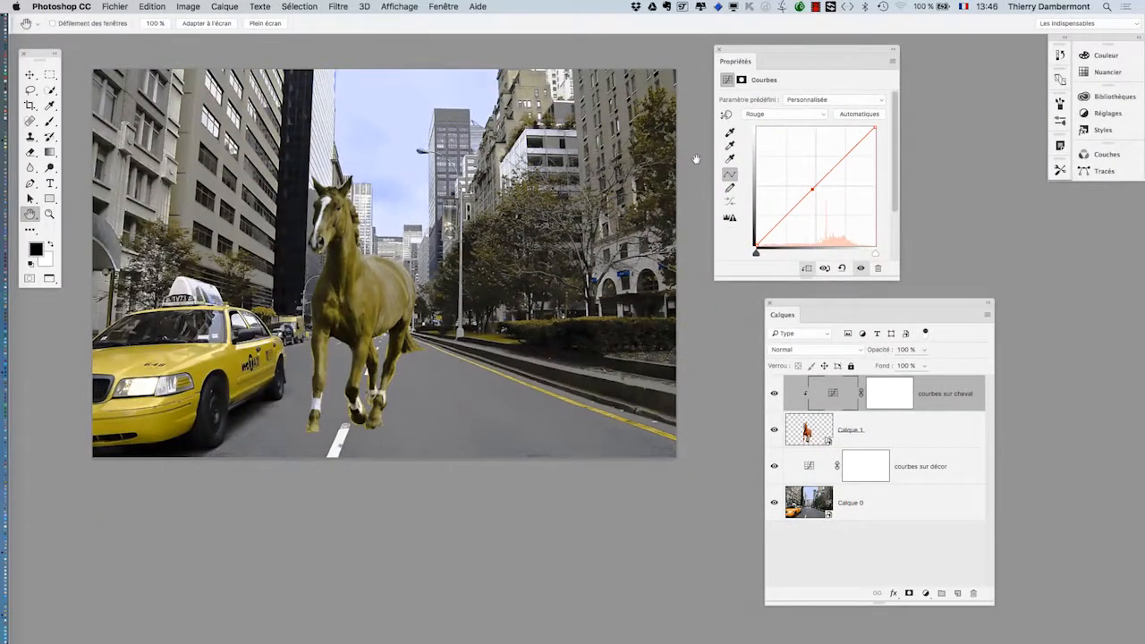
Step: Switch the soft proof to the Deuteranopia (Dyschromatopsie - Deutéranopie) simulation and compare the horse and street colours
left_click(445, 5)
mouse_move(455, 19)
mouse_move(407, 7)
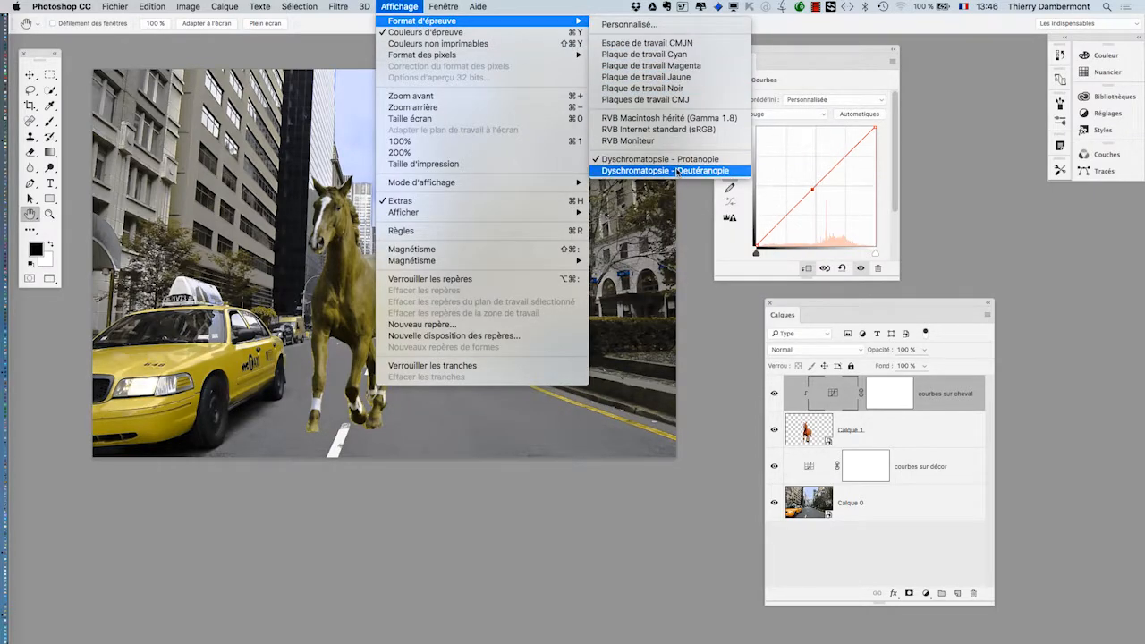
left_click(678, 171)
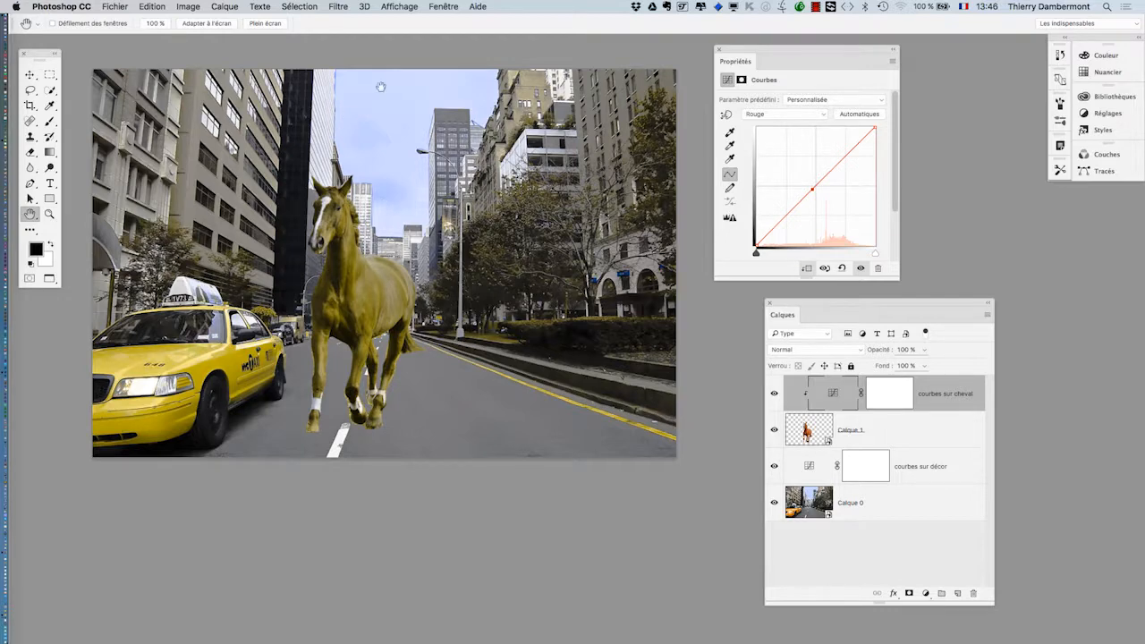
Step: Set the soft proof back to the Protanopia simulation for comparison and turn proof colours off
left_click(409, 6)
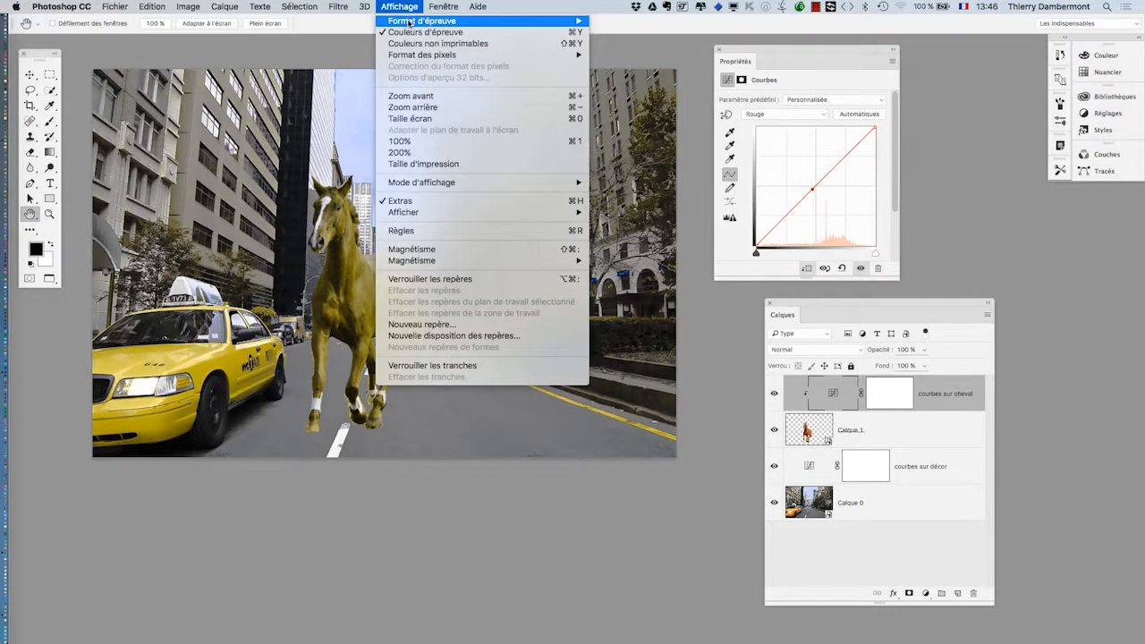
mouse_move(412, 22)
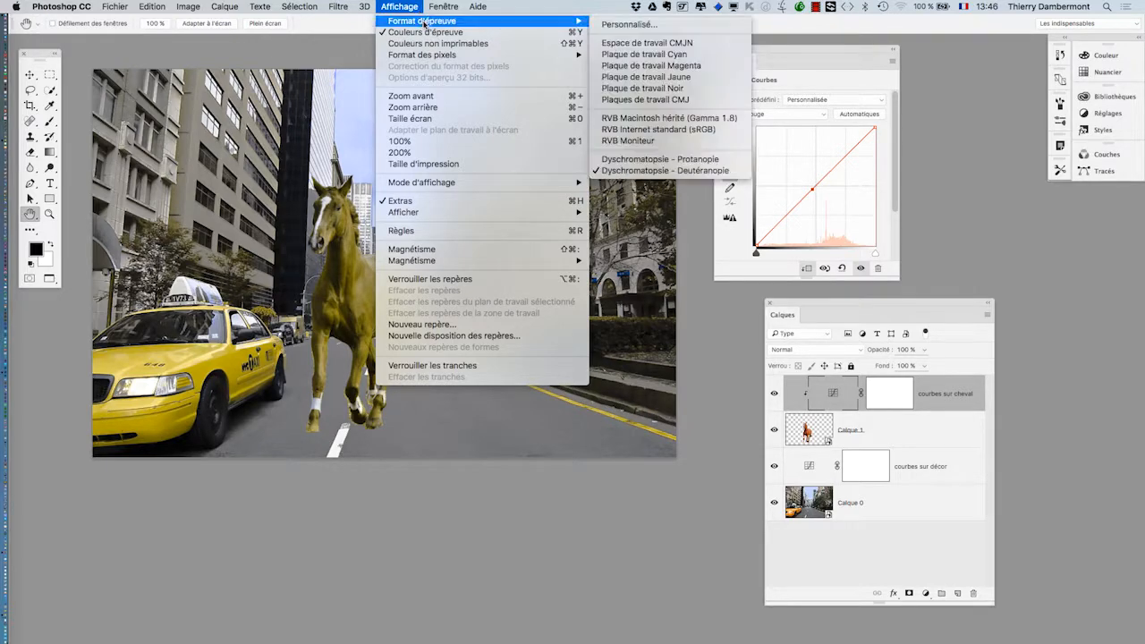
left_click(670, 160)
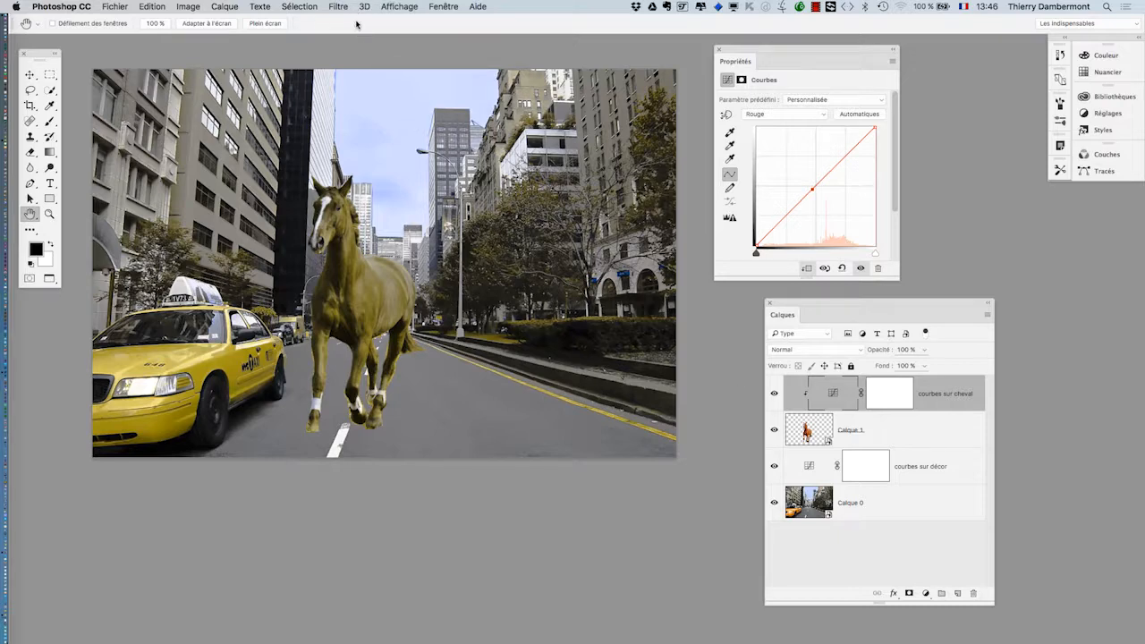
left_click(441, 7)
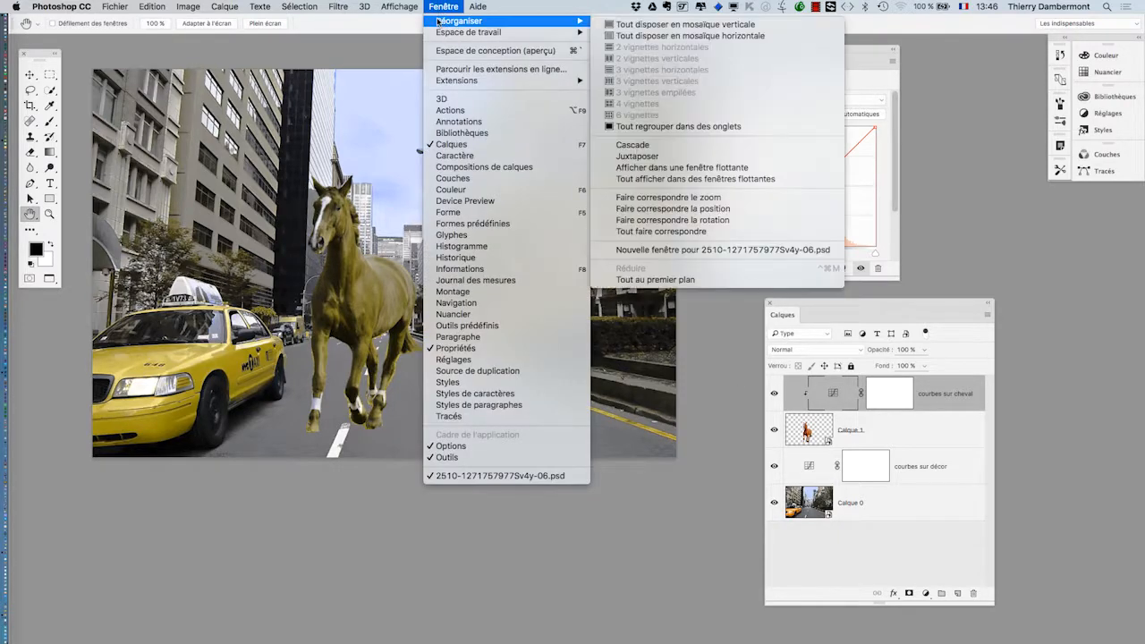
mouse_move(399, 7)
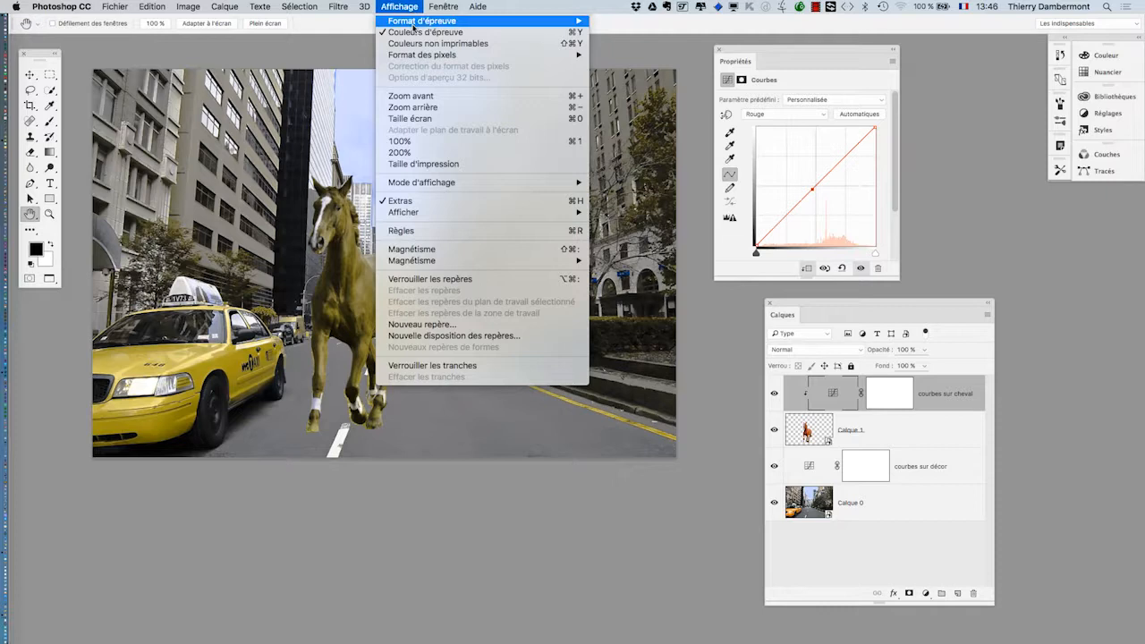
left_click(413, 34)
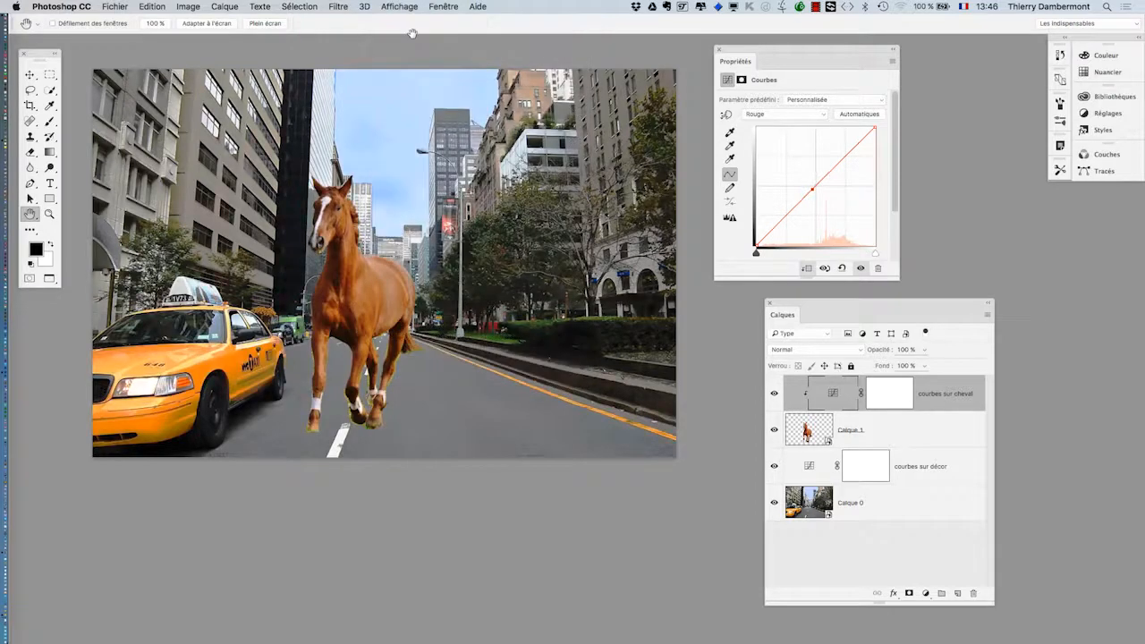